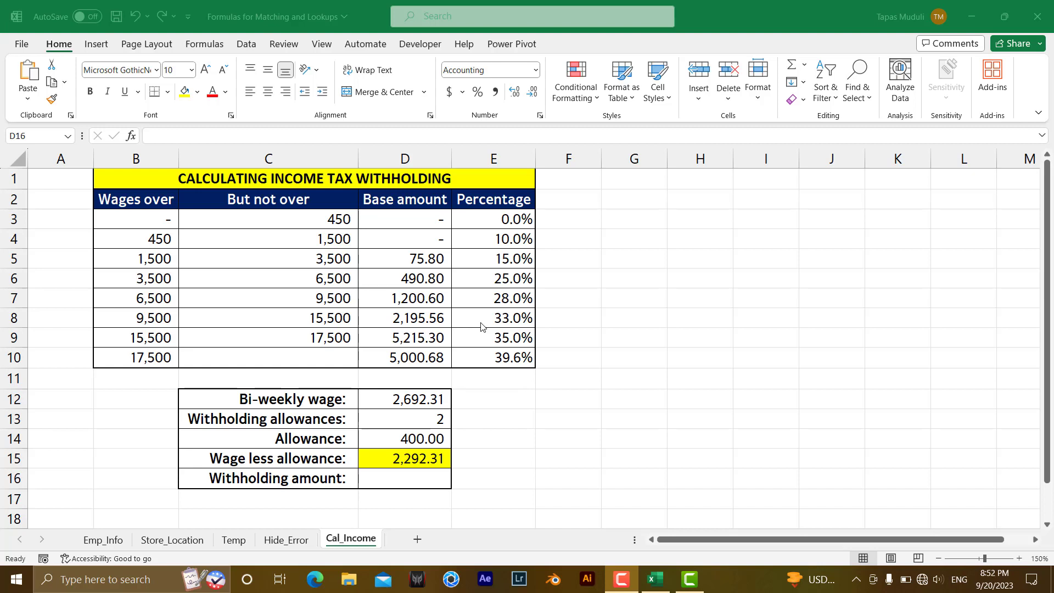
# - In D16, start the formula =VLOOKUP((D15,B3:E10,3,true) to fetch the bracket's base amount
pyautogui.click(410, 478)
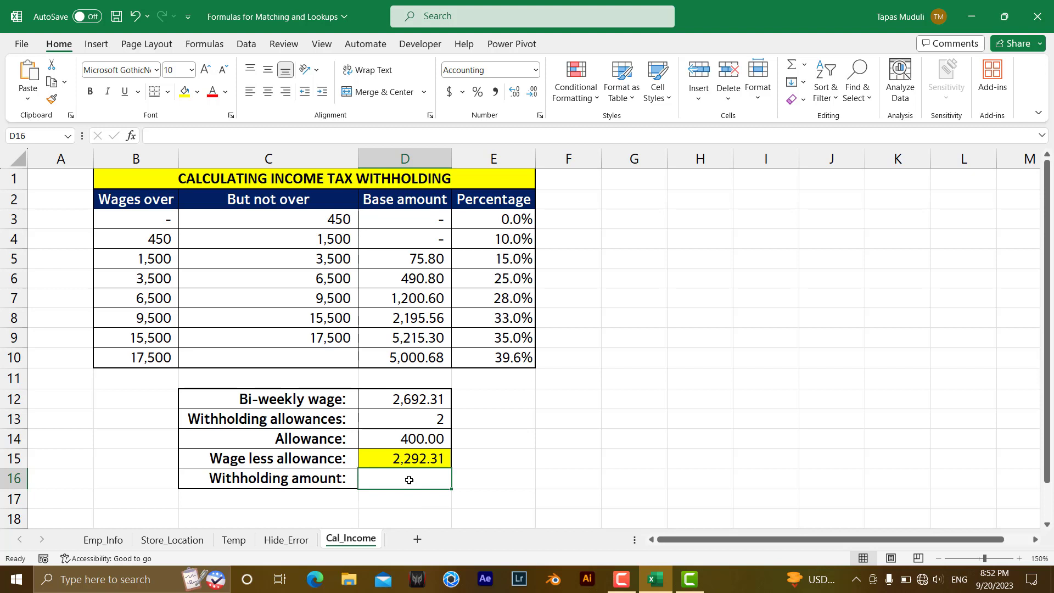
pyautogui.write('=vloo')
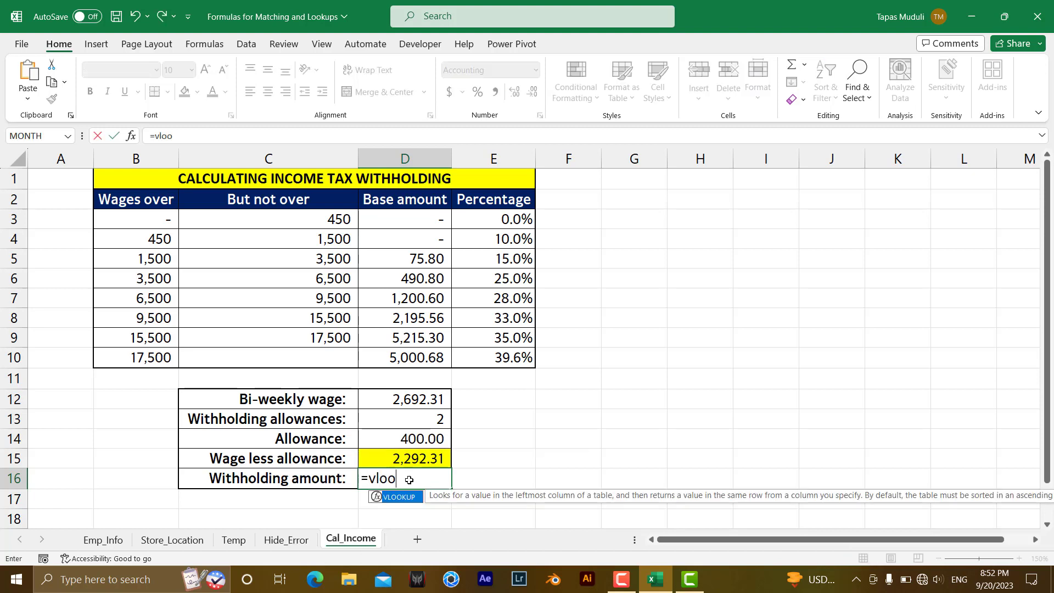
pyautogui.press('Tab')
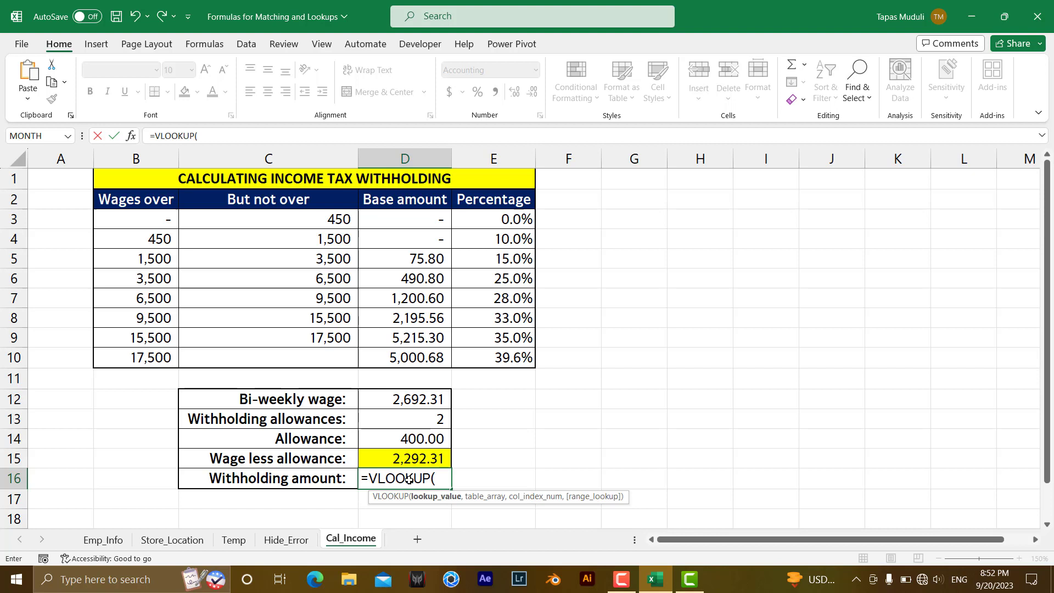
pyautogui.write('(')
pyautogui.click(410, 458)
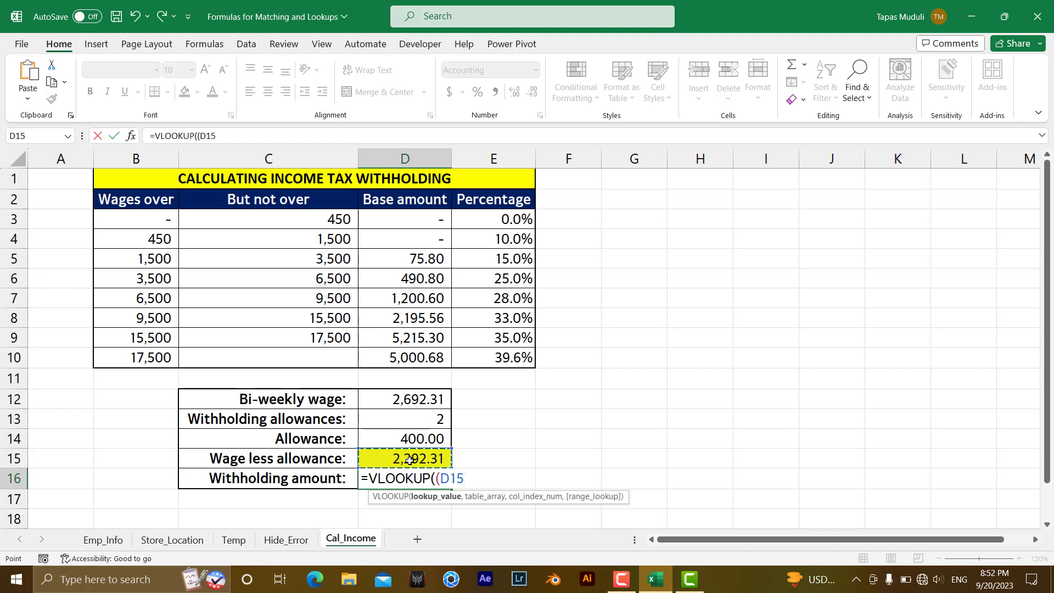
pyautogui.write(',')
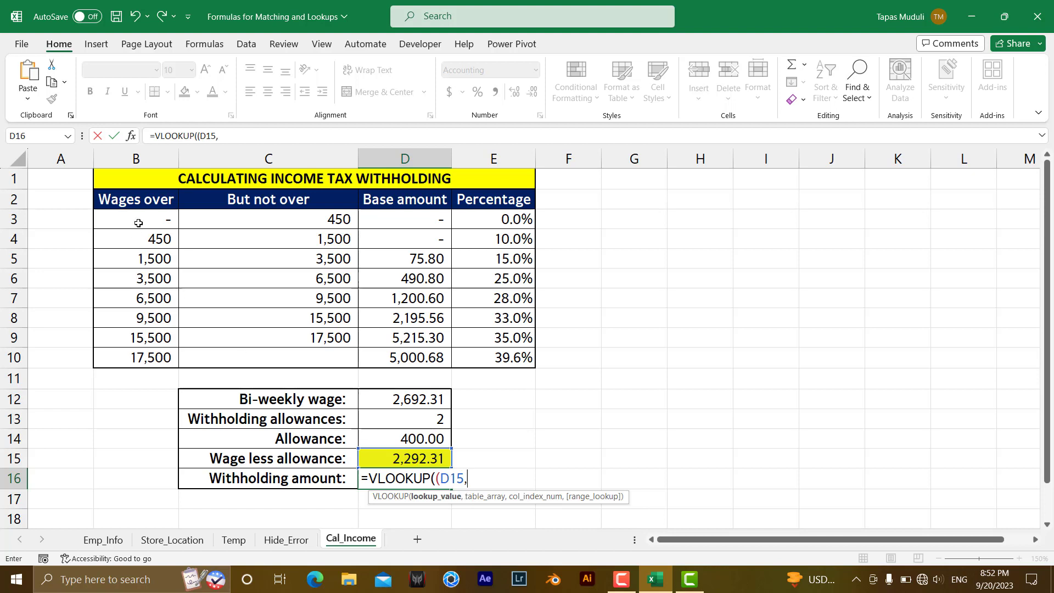
pyautogui.moveTo(138, 221); pyautogui.dragTo(492, 364)
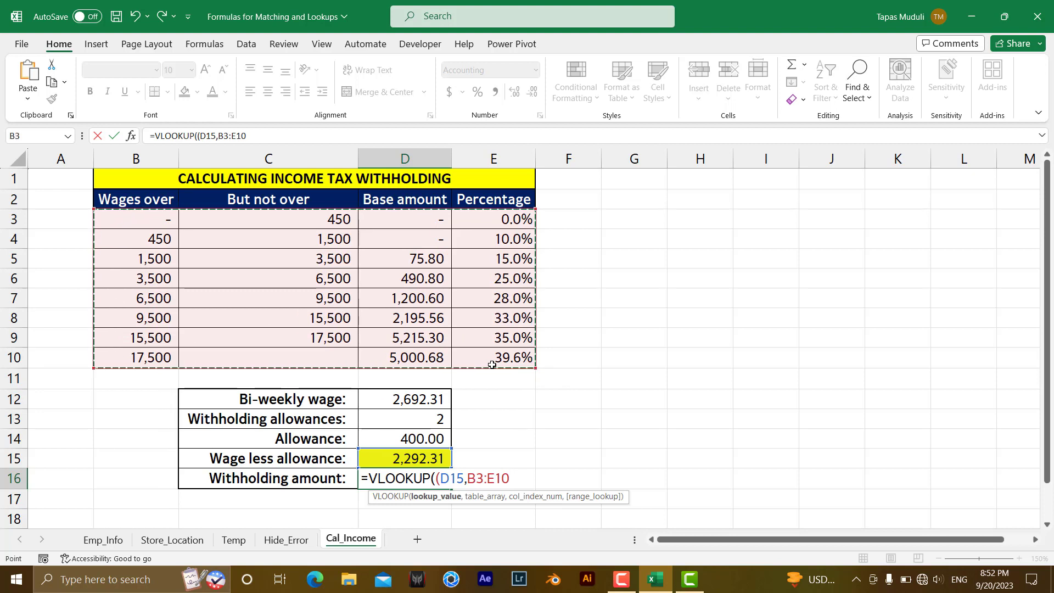
pyautogui.write(',')
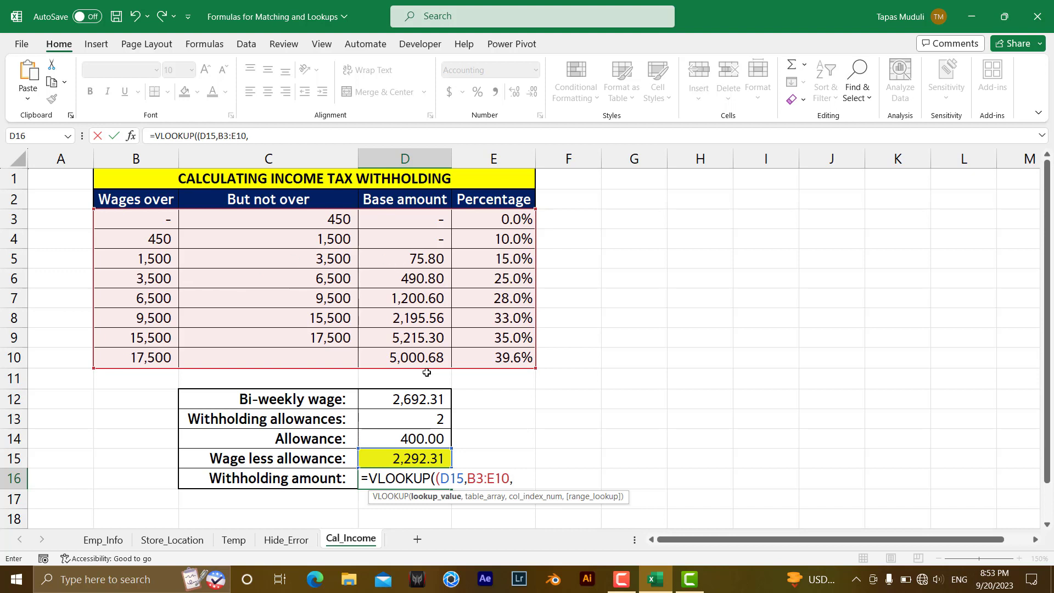
pyautogui.write('3')
pyautogui.write(',tru')
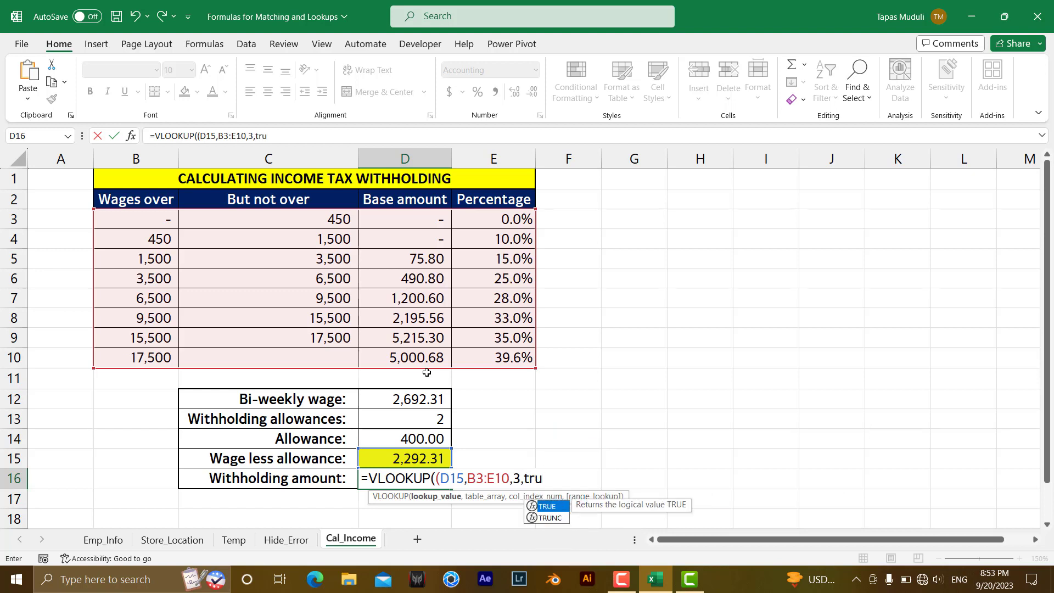
pyautogui.write('e')
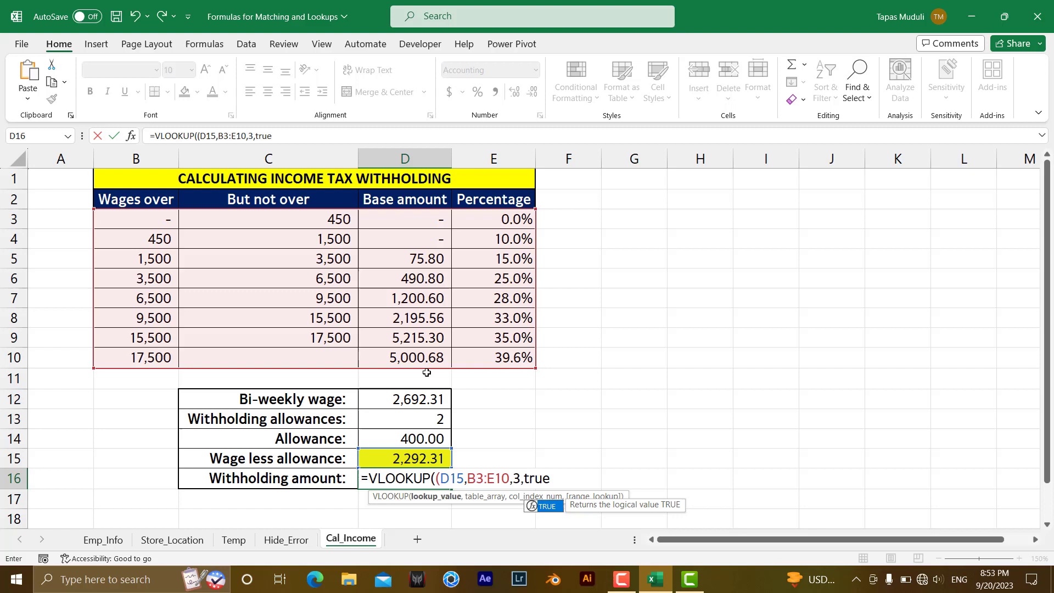
pyautogui.write(')')
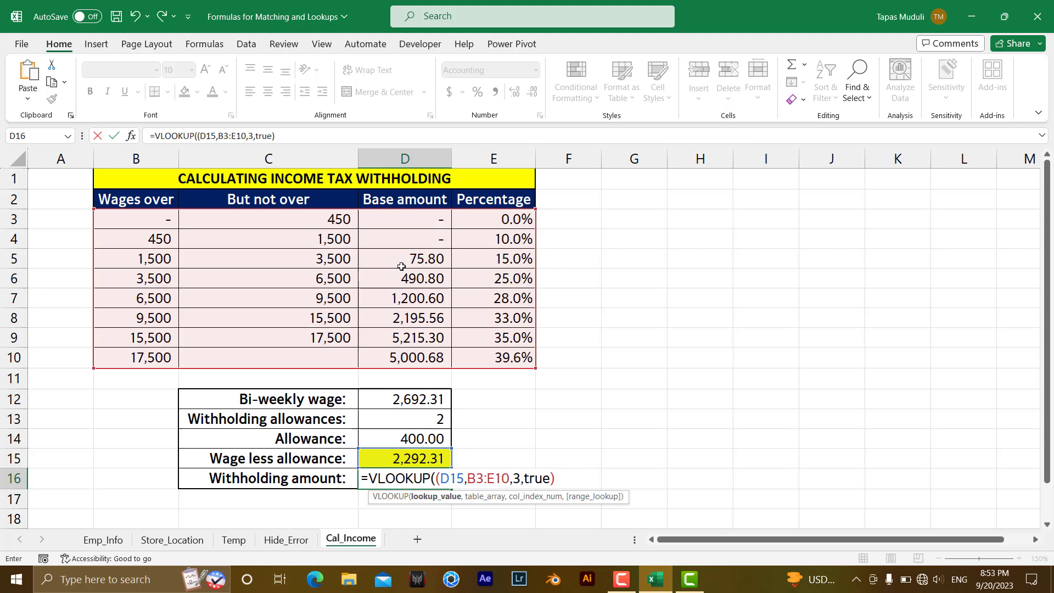
# - Append +(D15-VLOOKUP(D15,B3:E10,1,true)) to D16's formula for the excess over the bracket floor
pyautogui.write('+(')
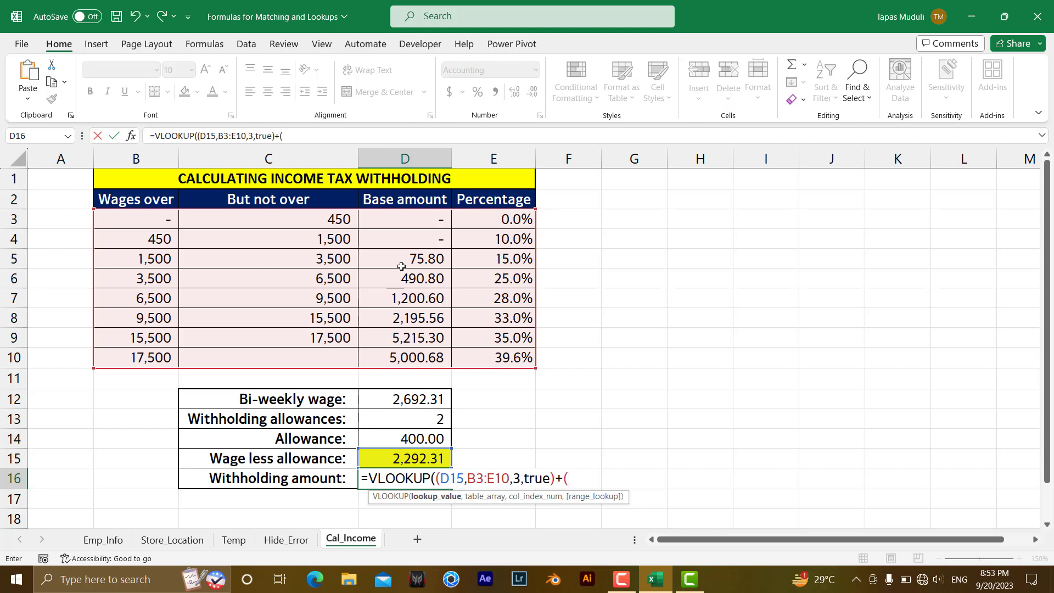
pyautogui.click(412, 463)
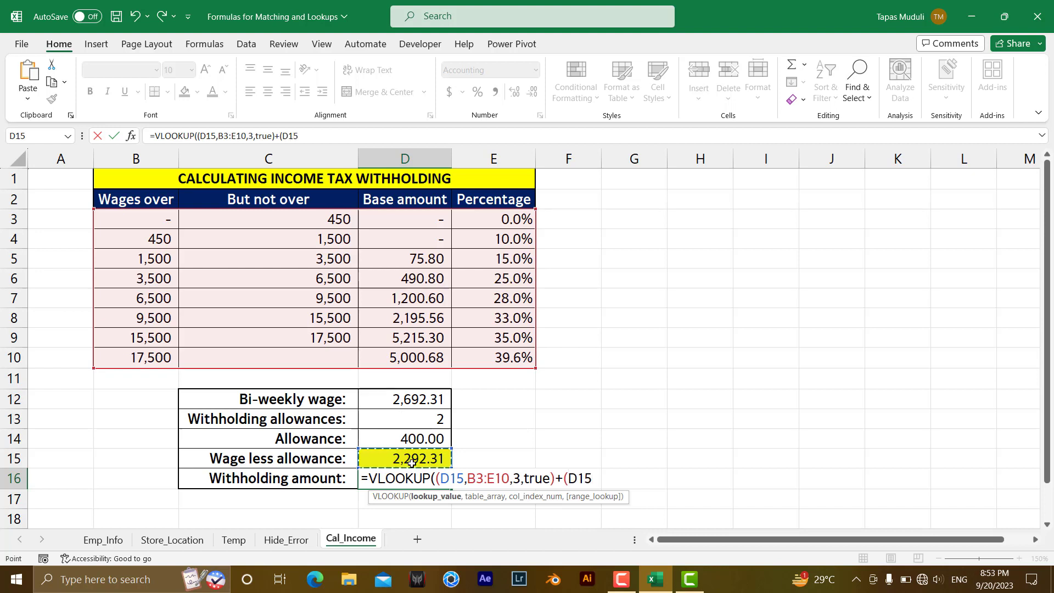
pyautogui.write('-vloo')
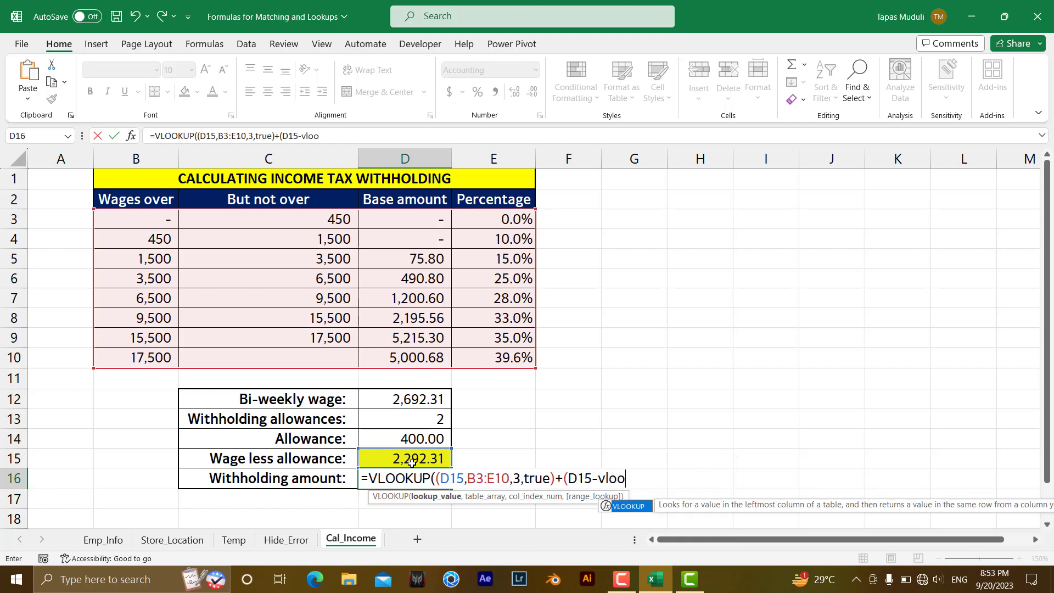
pyautogui.press('Tab')
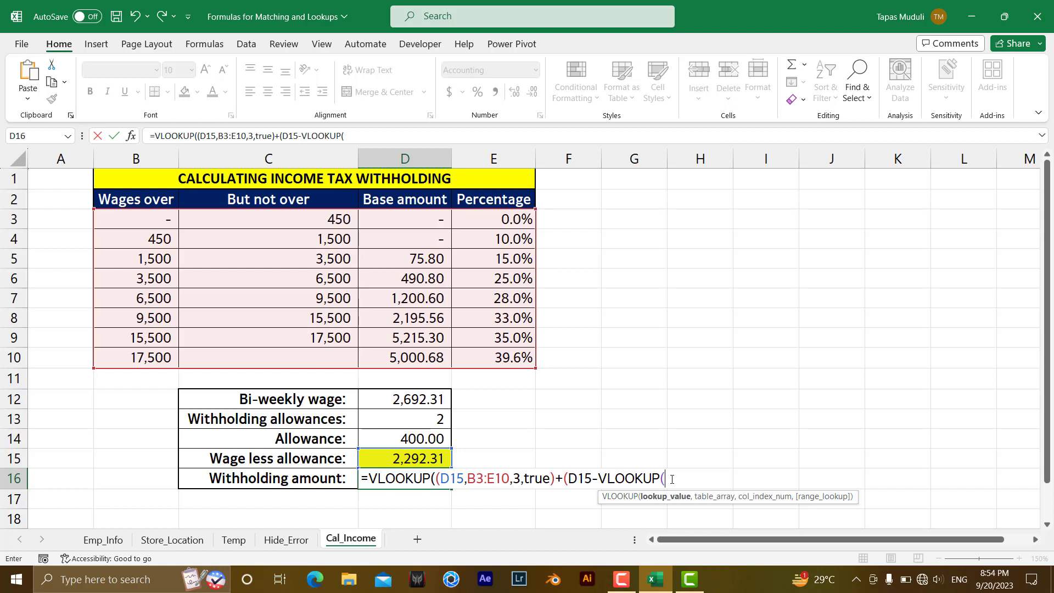
pyautogui.click(428, 459)
pyautogui.write(',')
pyautogui.moveTo(126, 218); pyautogui.dragTo(482, 359)
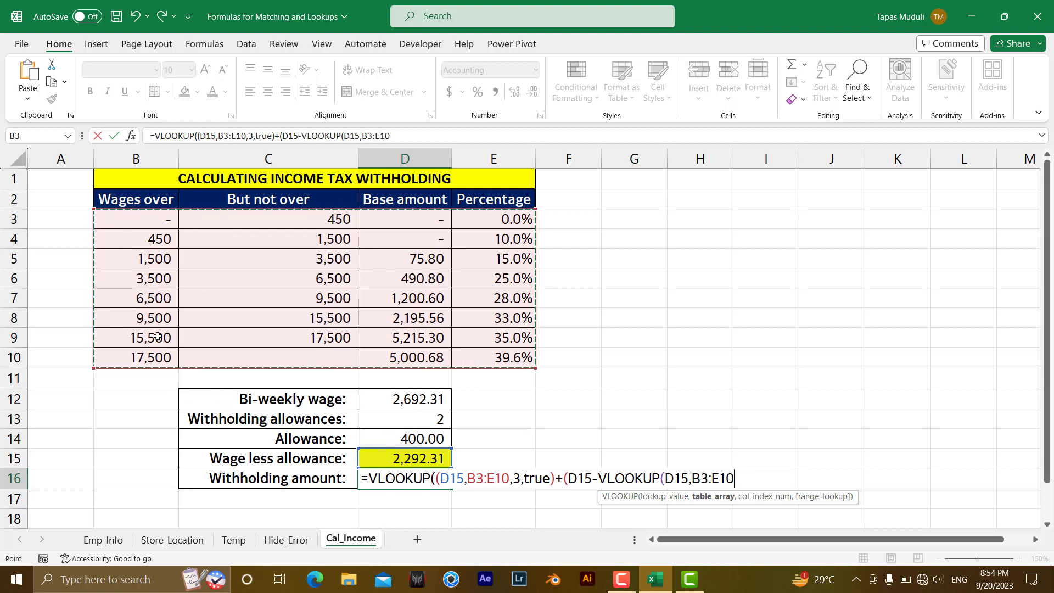
pyautogui.write(',1')
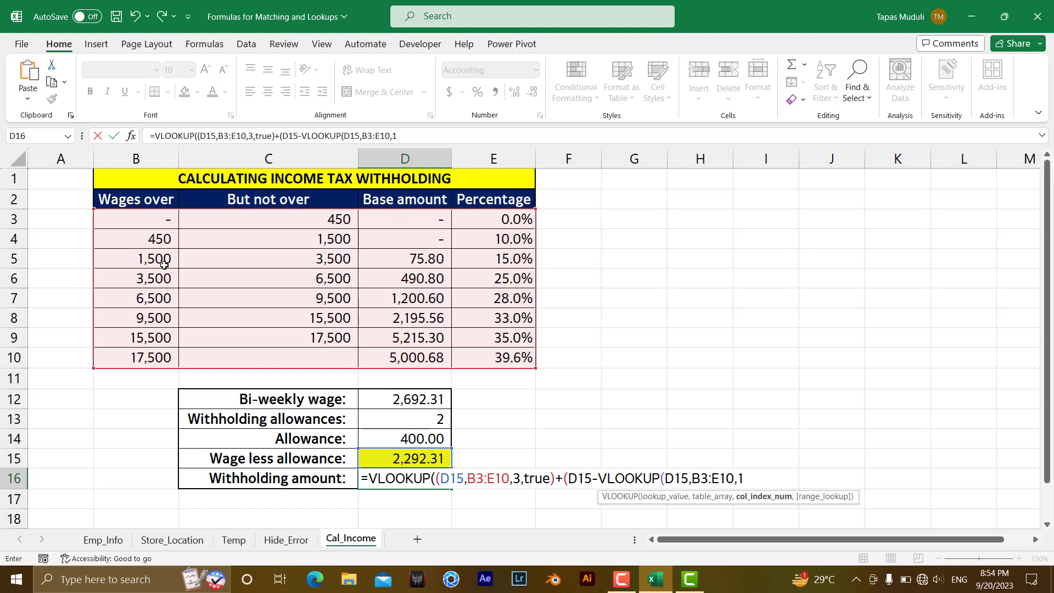
pyautogui.write(',')
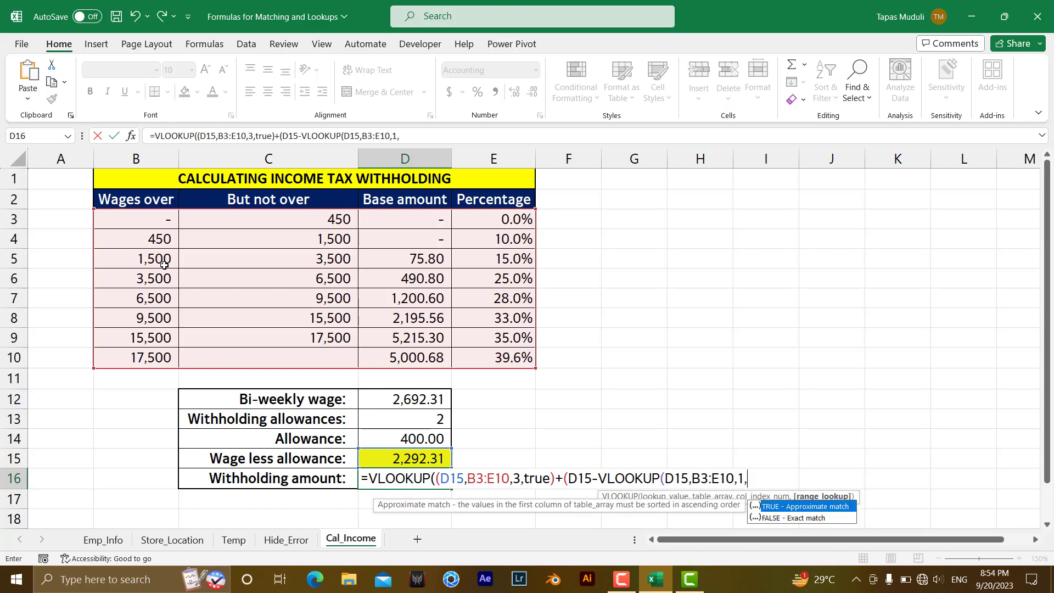
pyautogui.write('true')
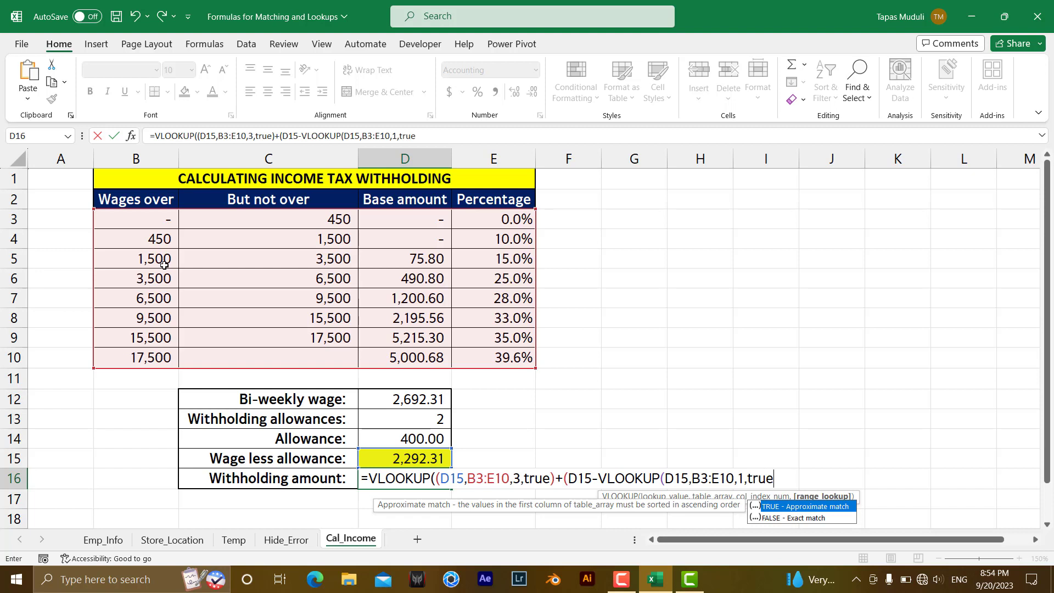
pyautogui.write('))')
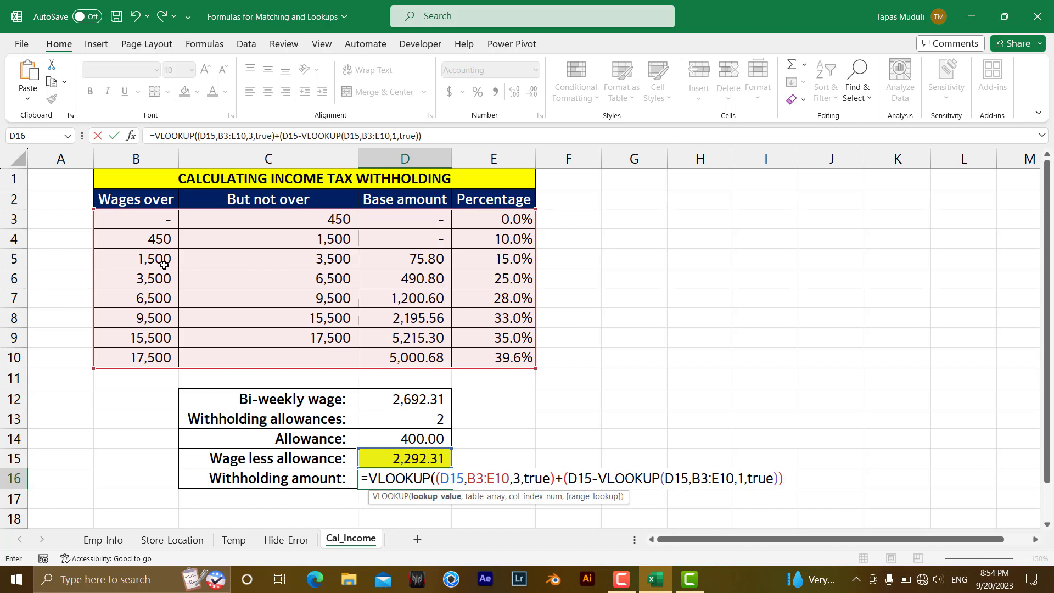
pyautogui.write('*vloo')
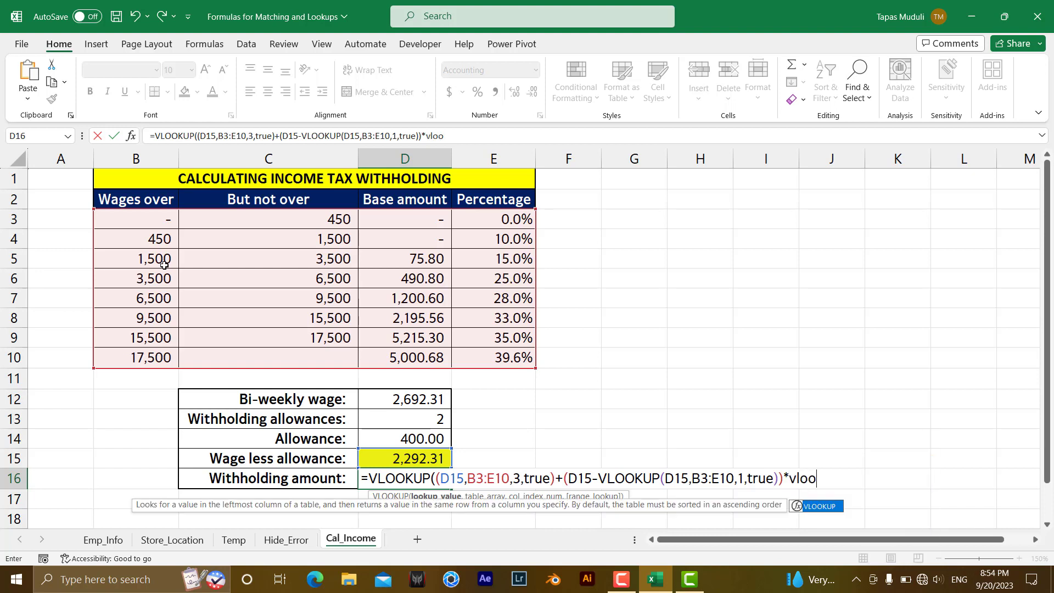
# - Complete D16's formula with *VLOOKUP(D15,B3:E10,4,true) to apply the bracket percentage
pyautogui.press('Tab')
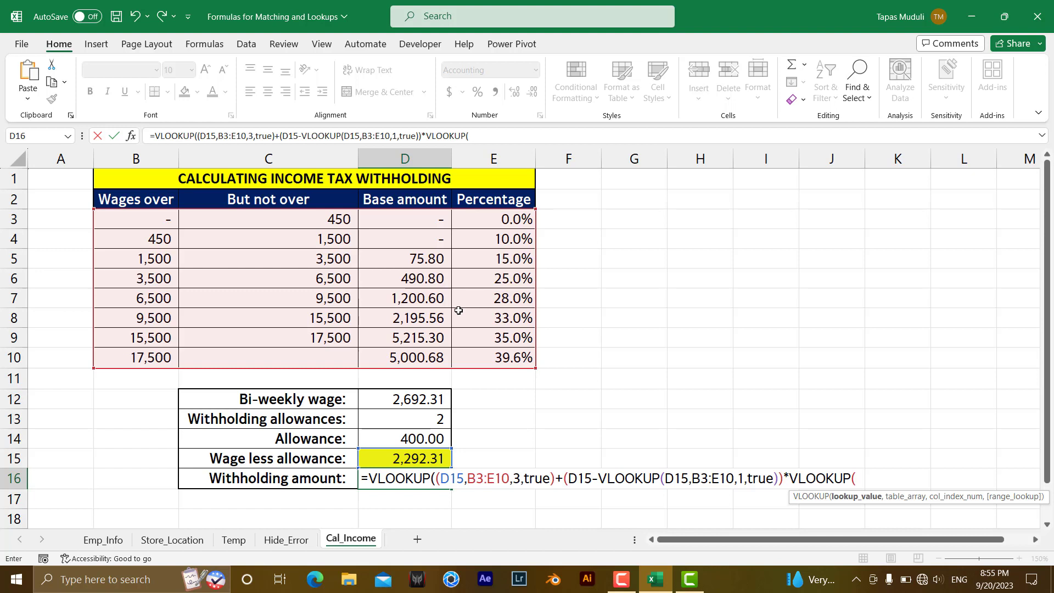
pyautogui.click(405, 458)
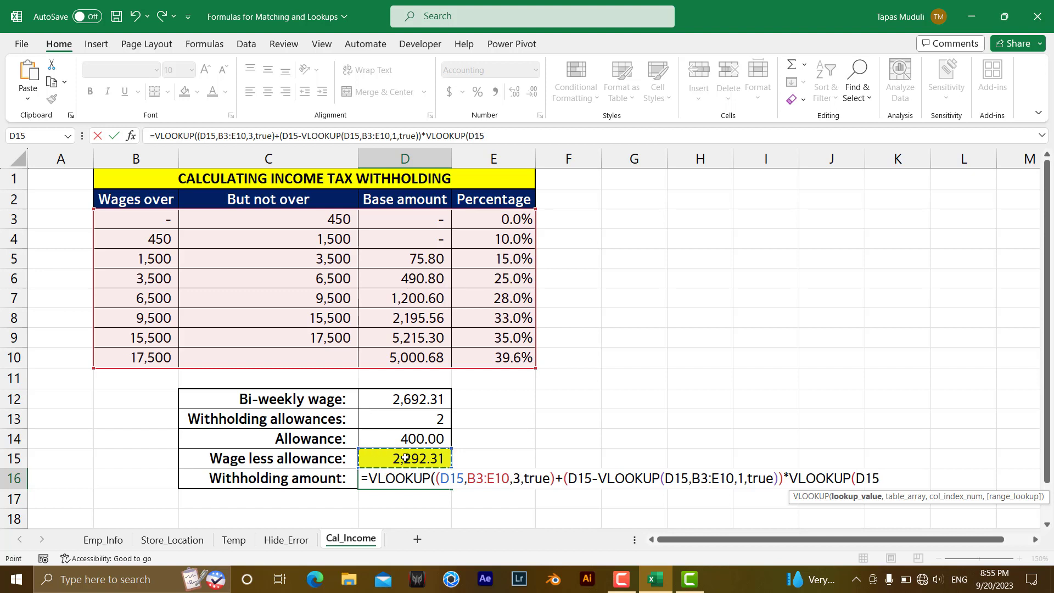
pyautogui.write(',')
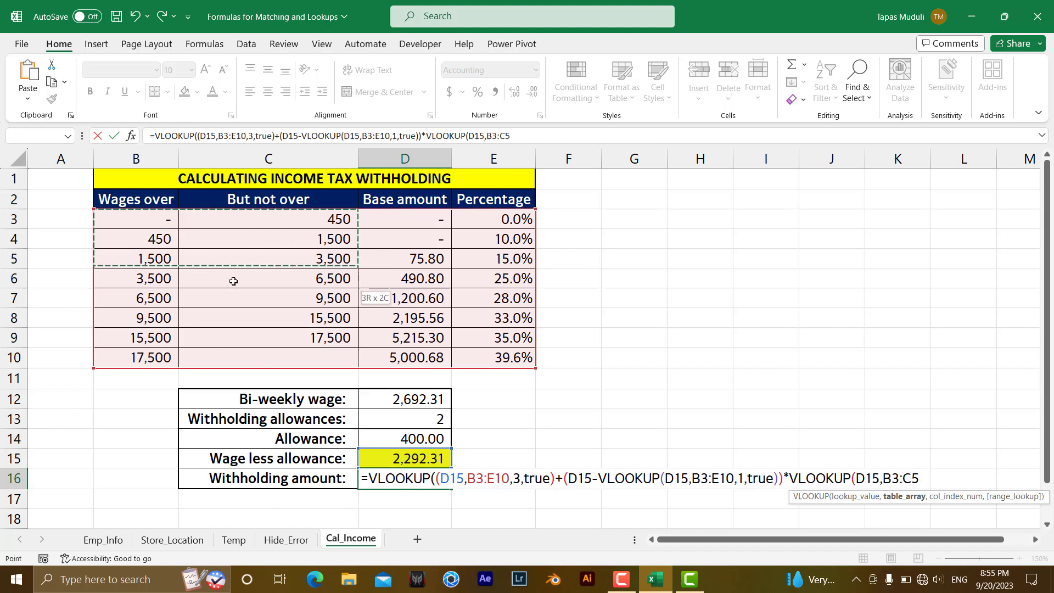
pyautogui.moveTo(233, 281); pyautogui.dragTo(477, 359)
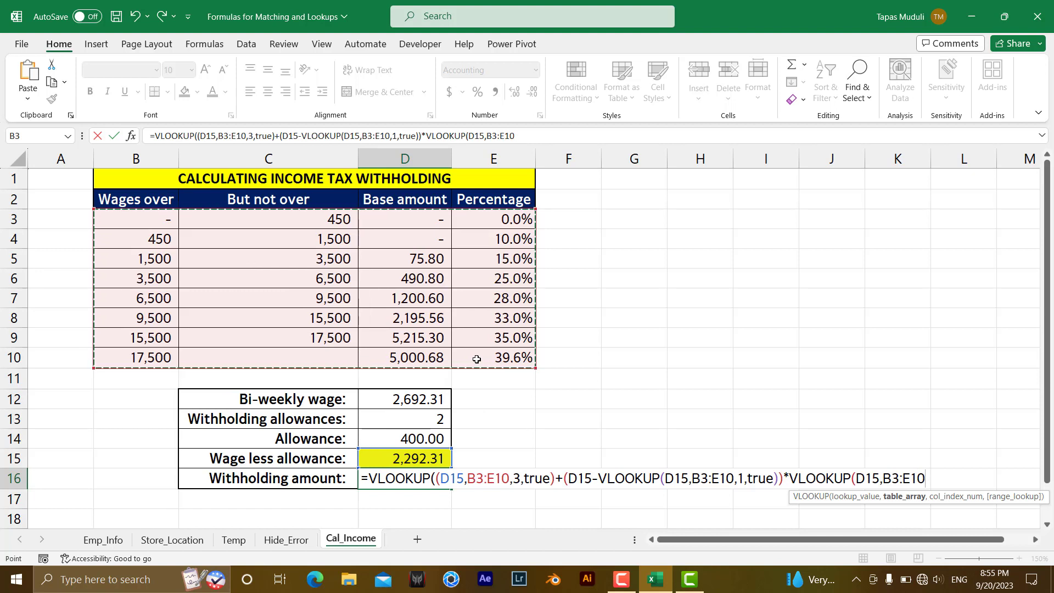
pyautogui.write(',')
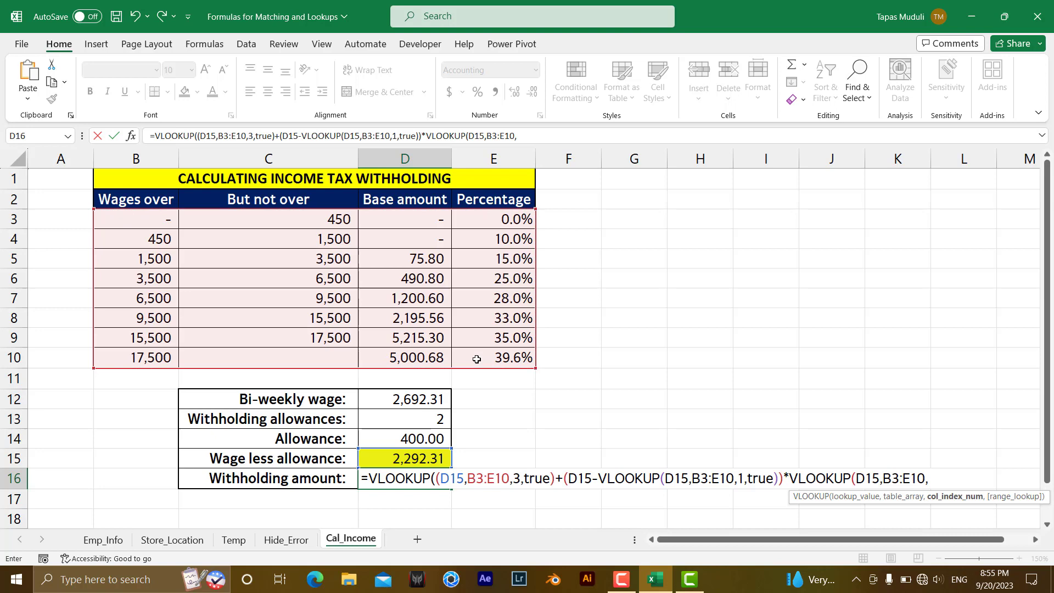
pyautogui.write('4,tr')
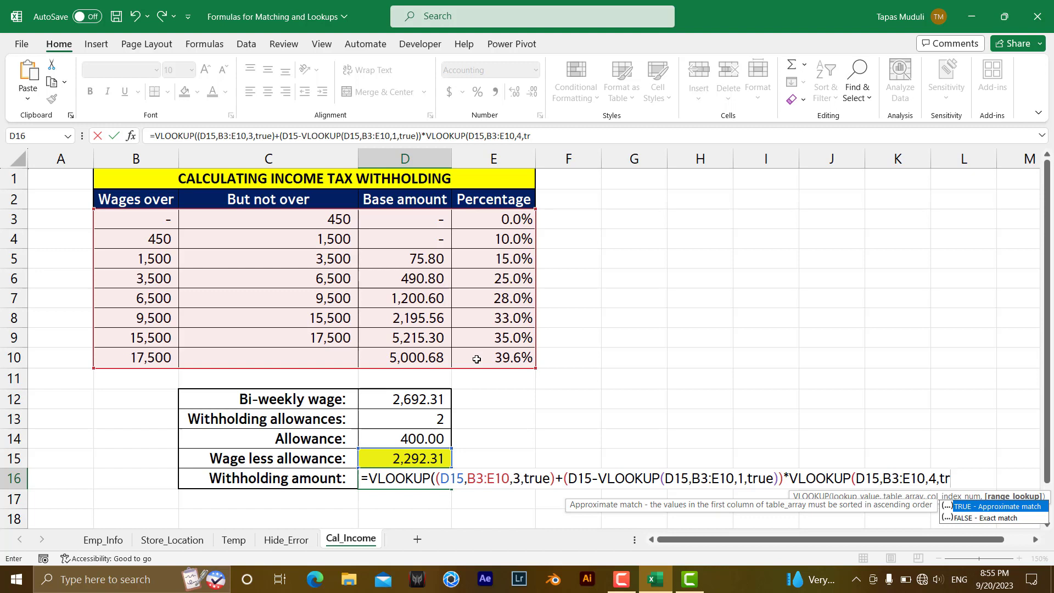
pyautogui.write('ue)')
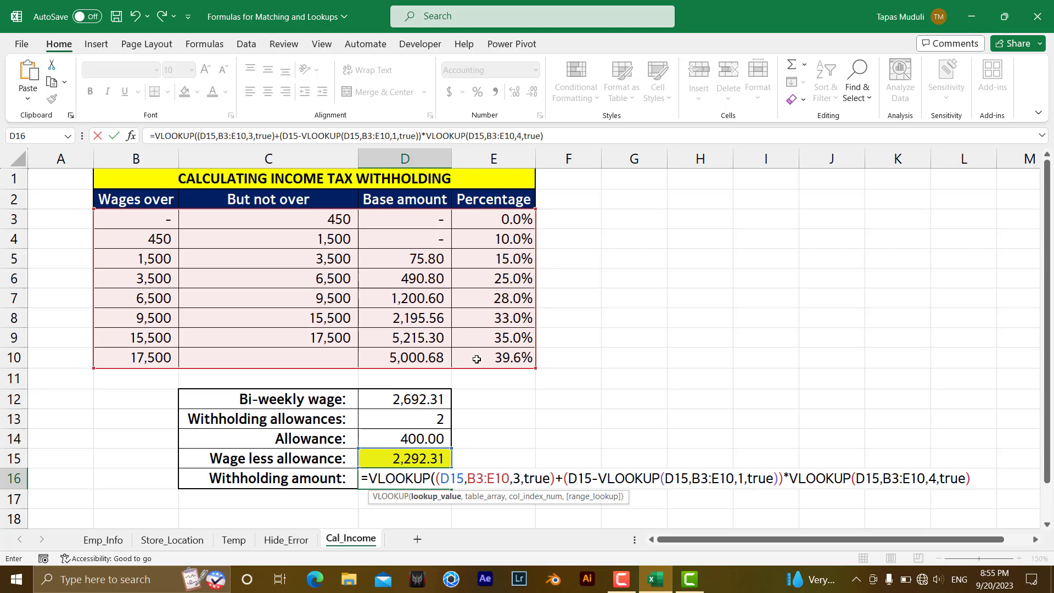
# - Dismiss the formula error, fix the parentheses and enter D16's formula, giving 194.65
pyautogui.press('Return')
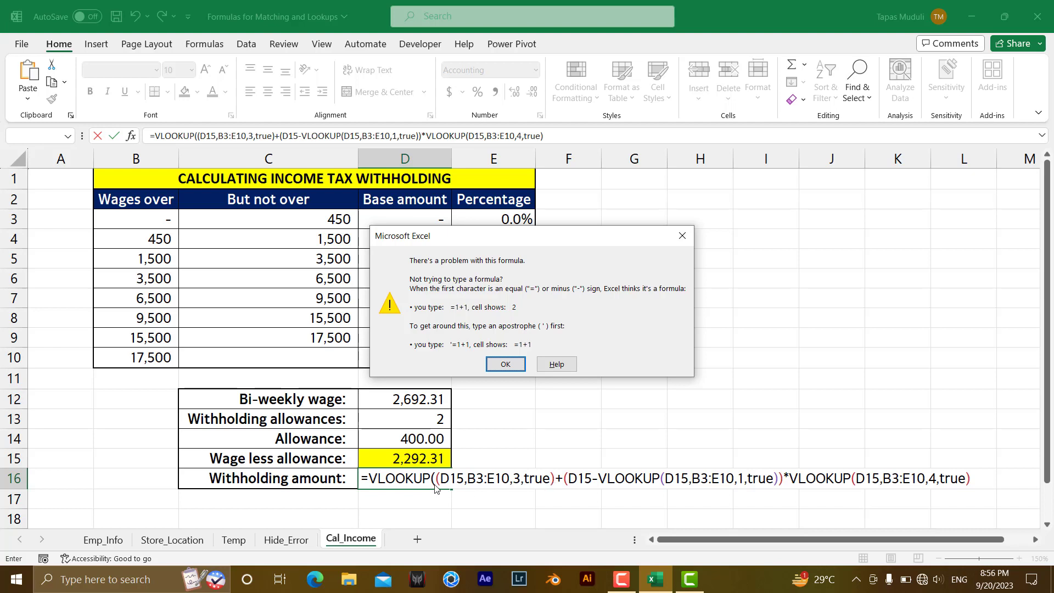
pyautogui.click(505, 365)
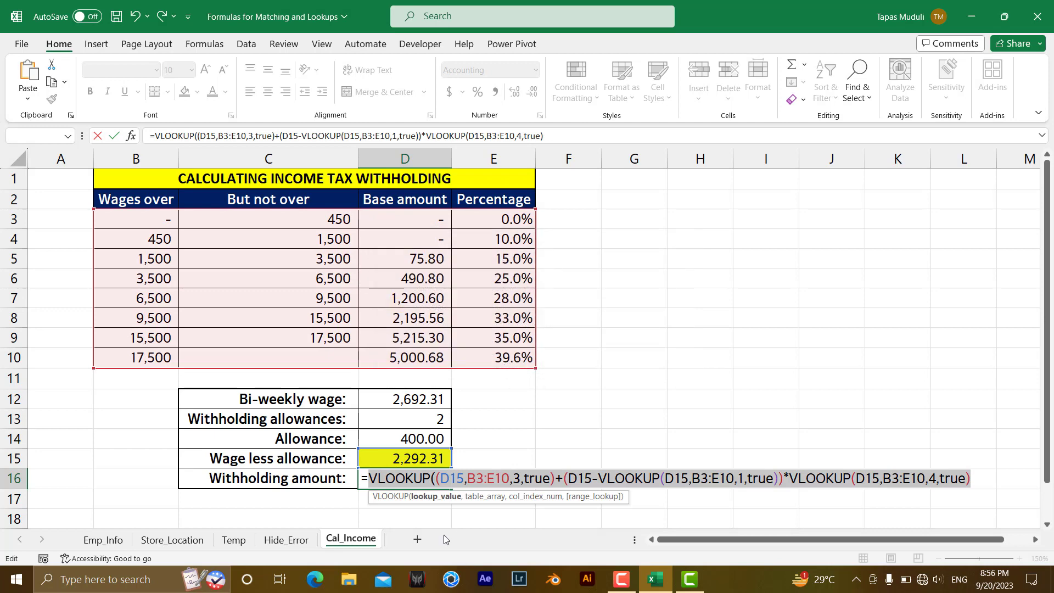
pyautogui.click(437, 479)
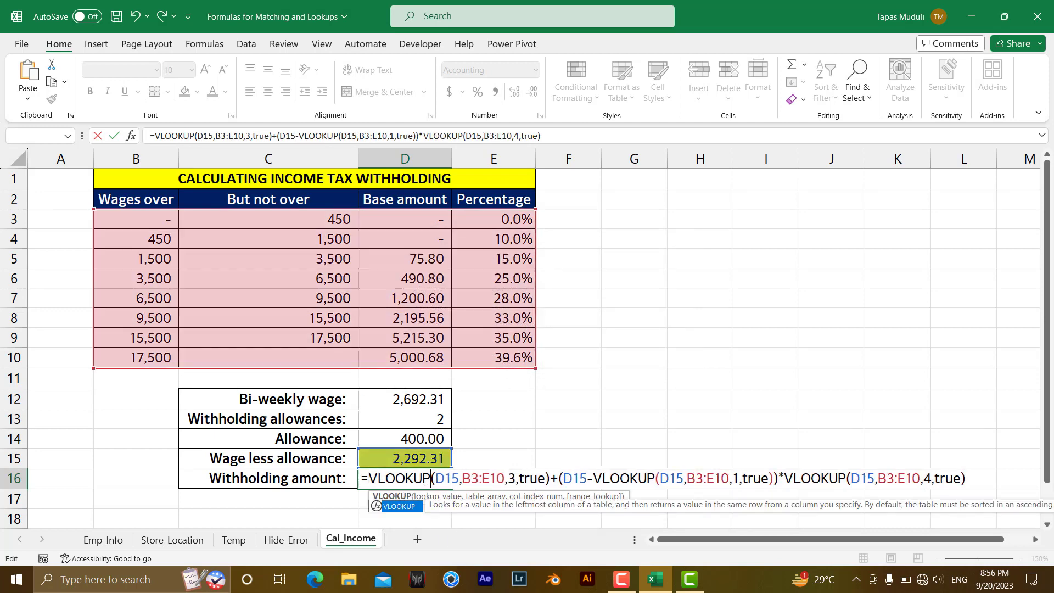
pyautogui.press('Return')
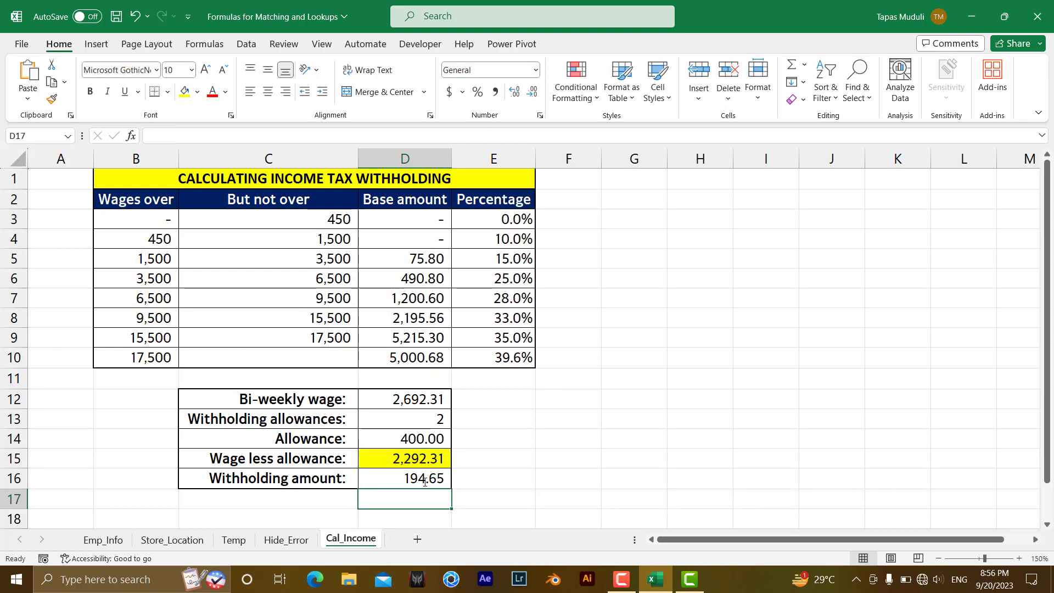
pyautogui.press('Up')
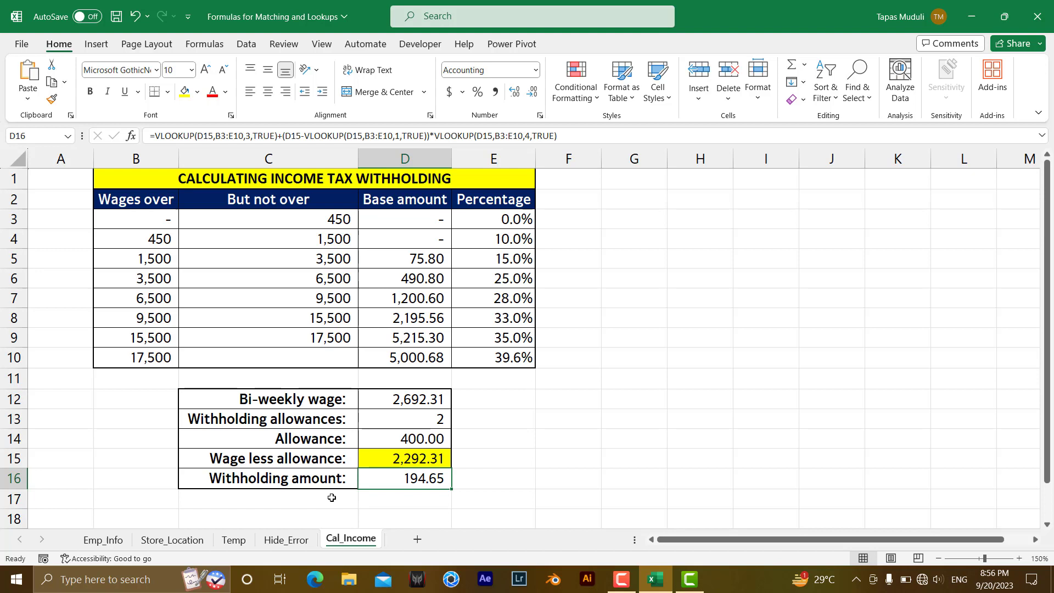
pyautogui.click(439, 500)
pyautogui.click(428, 479)
pyautogui.click(281, 265)
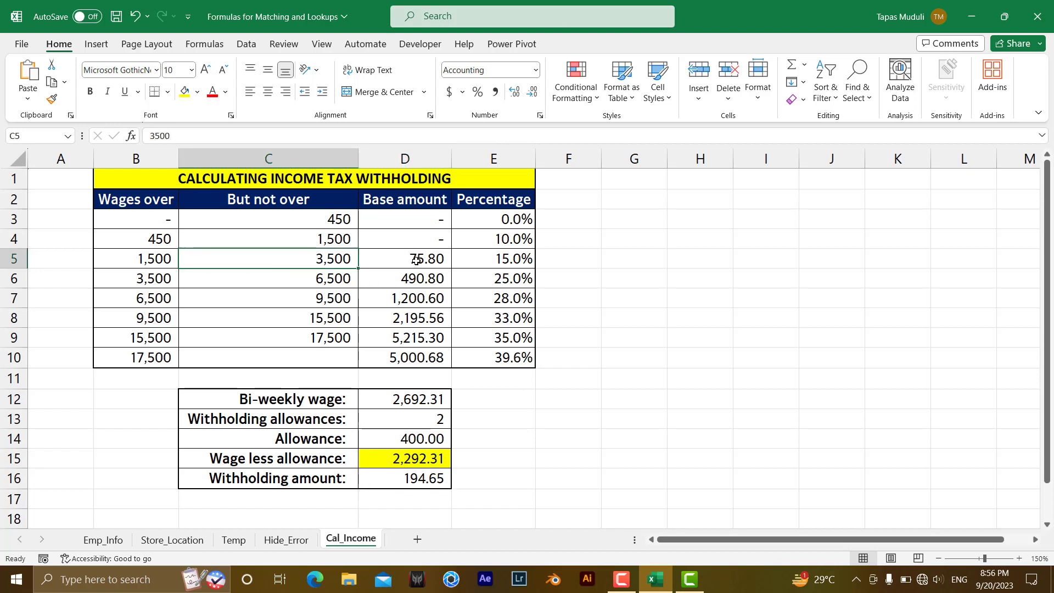
# - Link F14 to D5 so it shows the 75.80 base amount
pyautogui.click(583, 441)
pyautogui.write('=')
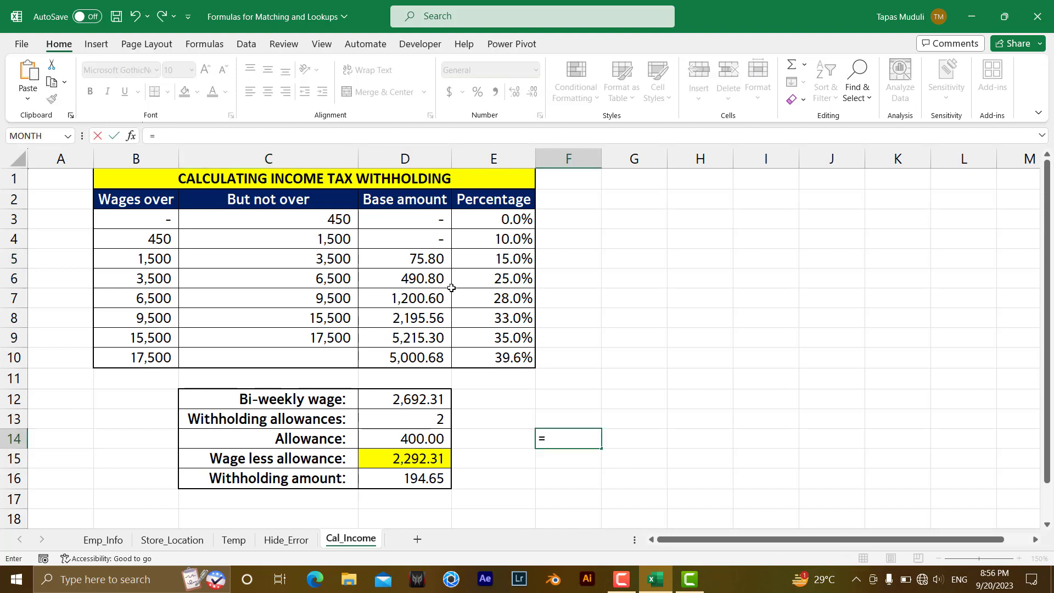
pyautogui.click(437, 263)
pyautogui.press('Return')
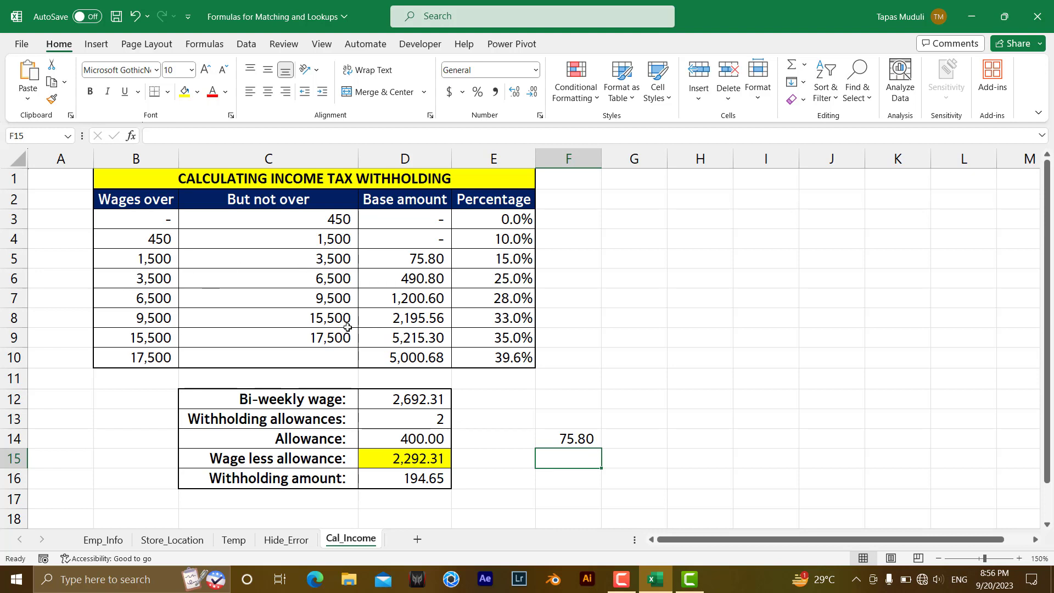
# - Enter =B5 in G15 and =D15 in F15 for the 1,500 floor and 2,292.31 wage
pyautogui.click(631, 459)
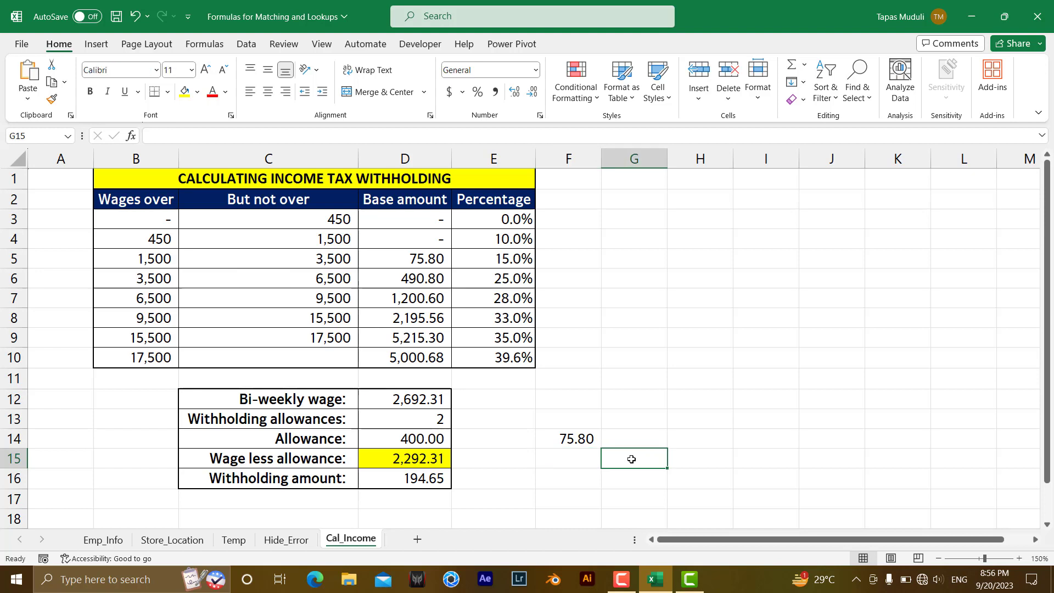
pyautogui.write('=')
pyautogui.click(156, 262)
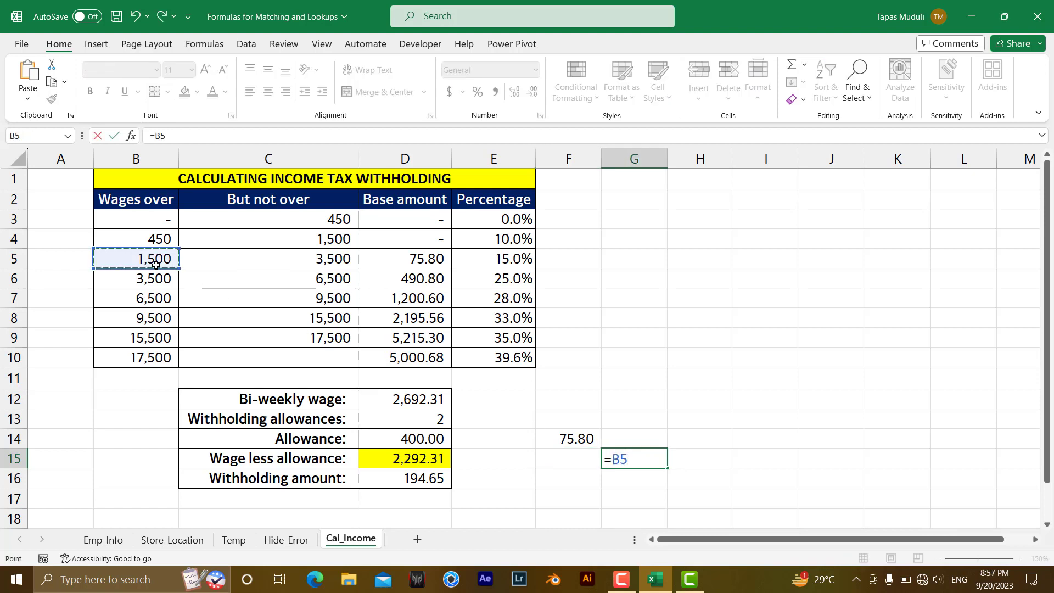
pyautogui.press('Return')
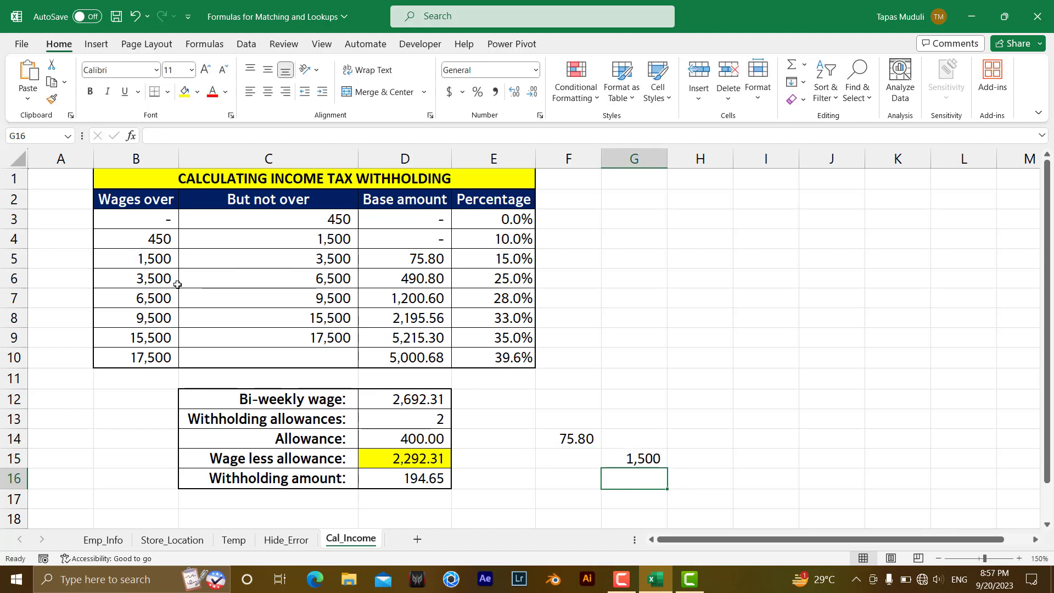
pyautogui.click(568, 462)
pyautogui.write('=')
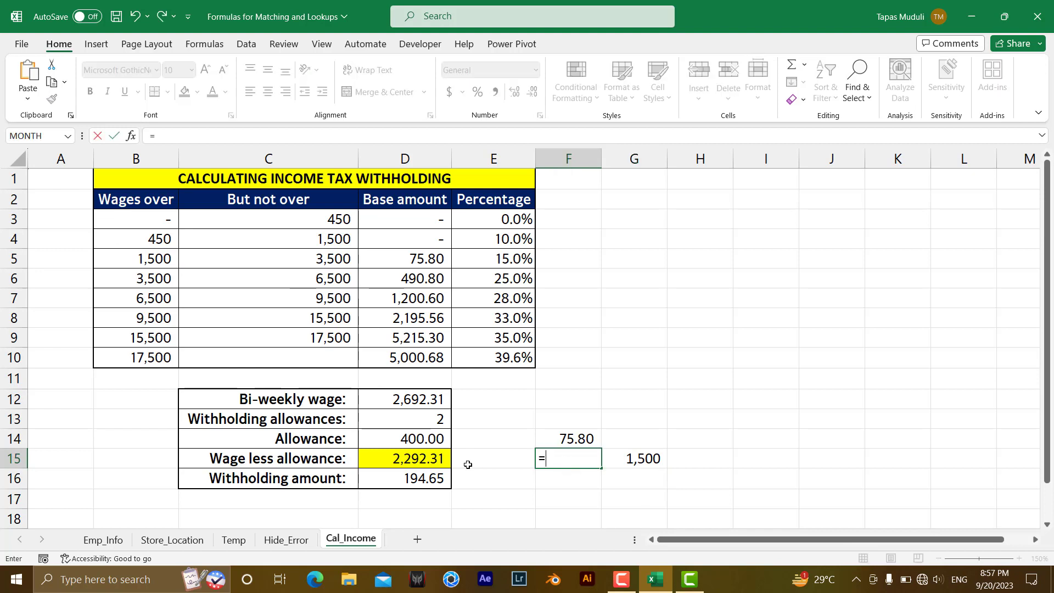
pyautogui.click(442, 460)
pyautogui.press('Return')
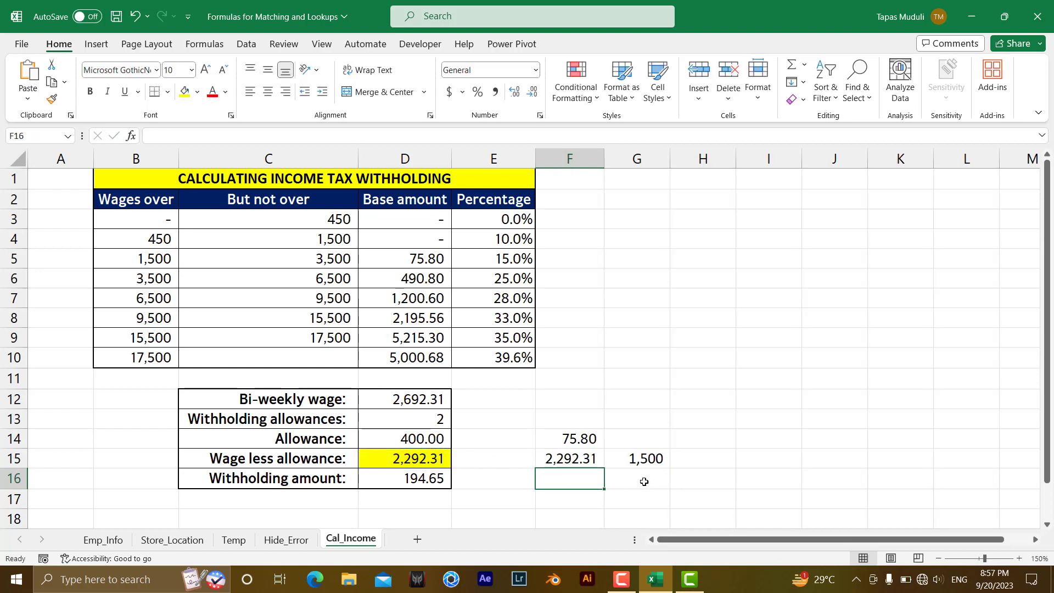
# - Compute the 792.31 excess in H15 with =F15-G15
pyautogui.click(707, 460)
pyautogui.write('=')
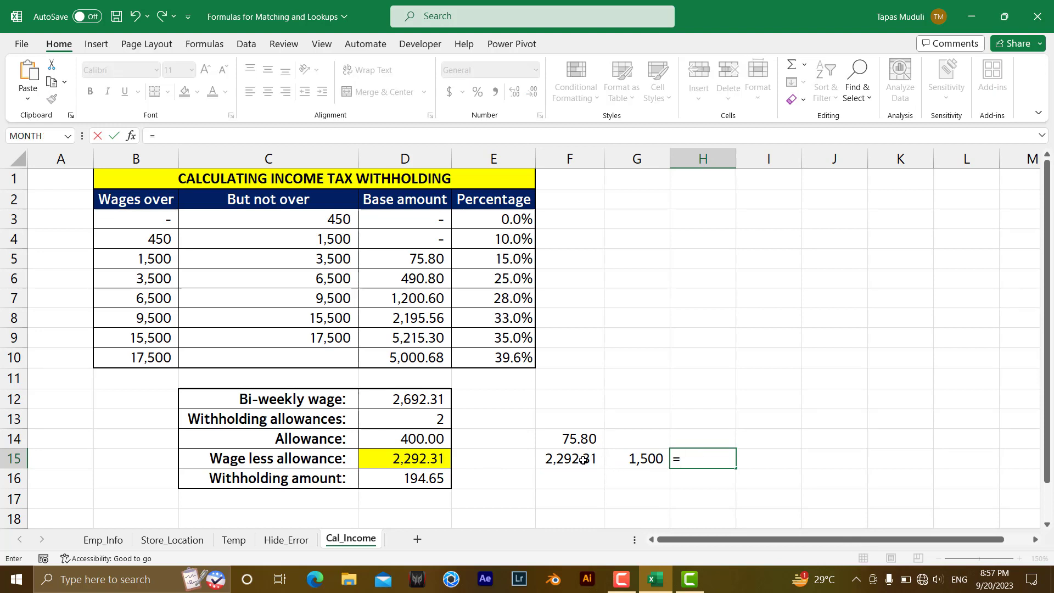
pyautogui.click(581, 460)
pyautogui.write('-')
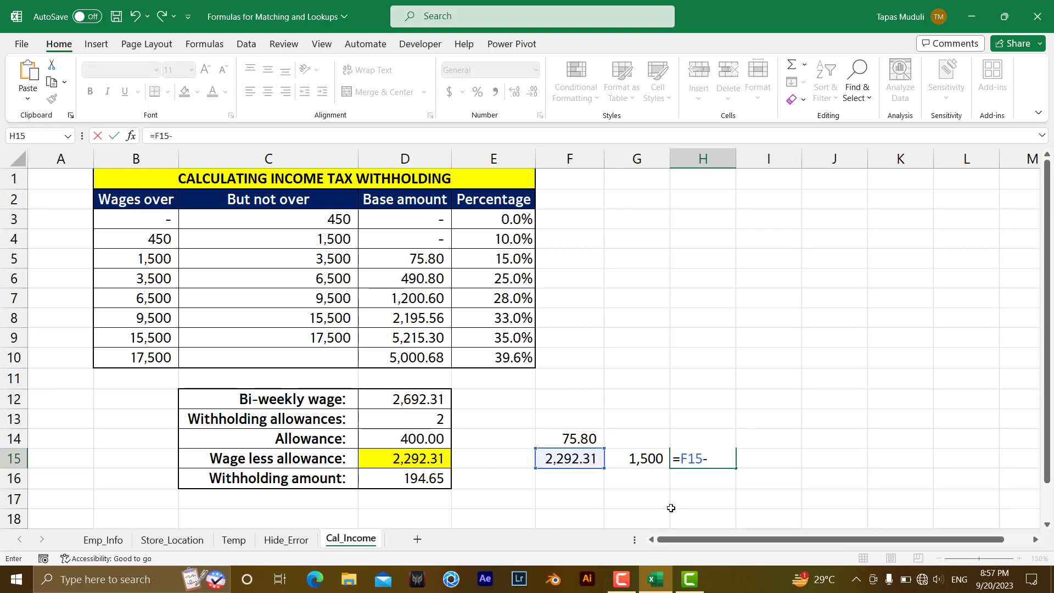
pyautogui.click(655, 460)
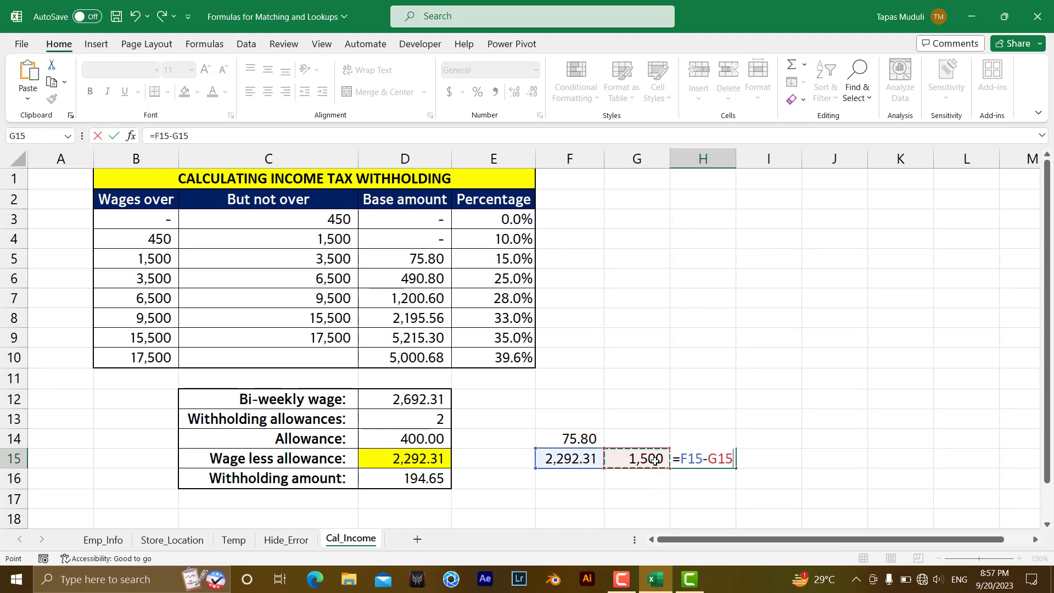
pyautogui.press('Return')
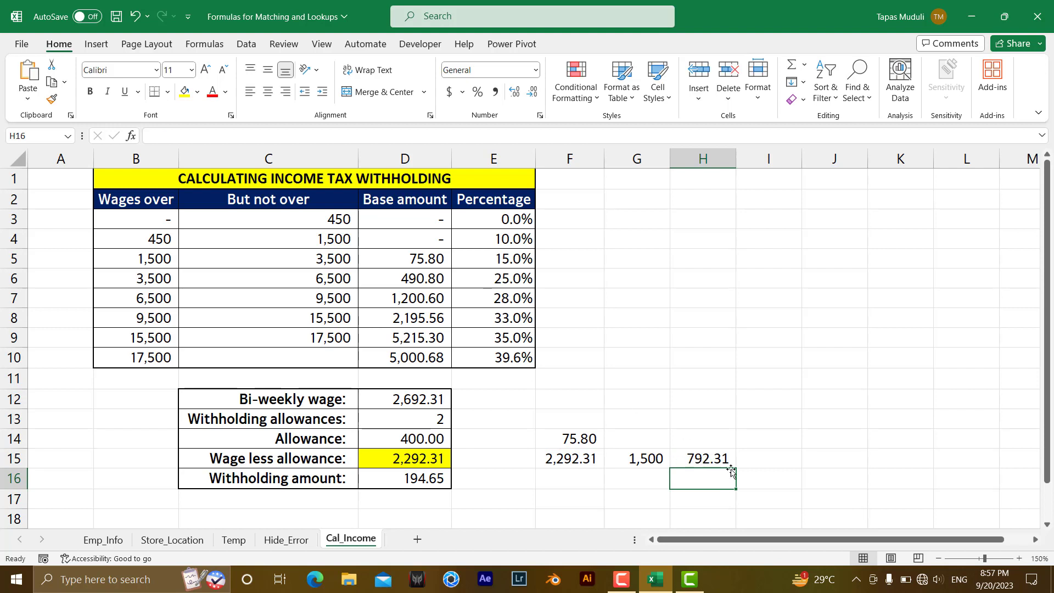
pyautogui.click(749, 458)
# - Format I15 as a percentage and link it to the 15% rate in E5
pyautogui.click(479, 98)
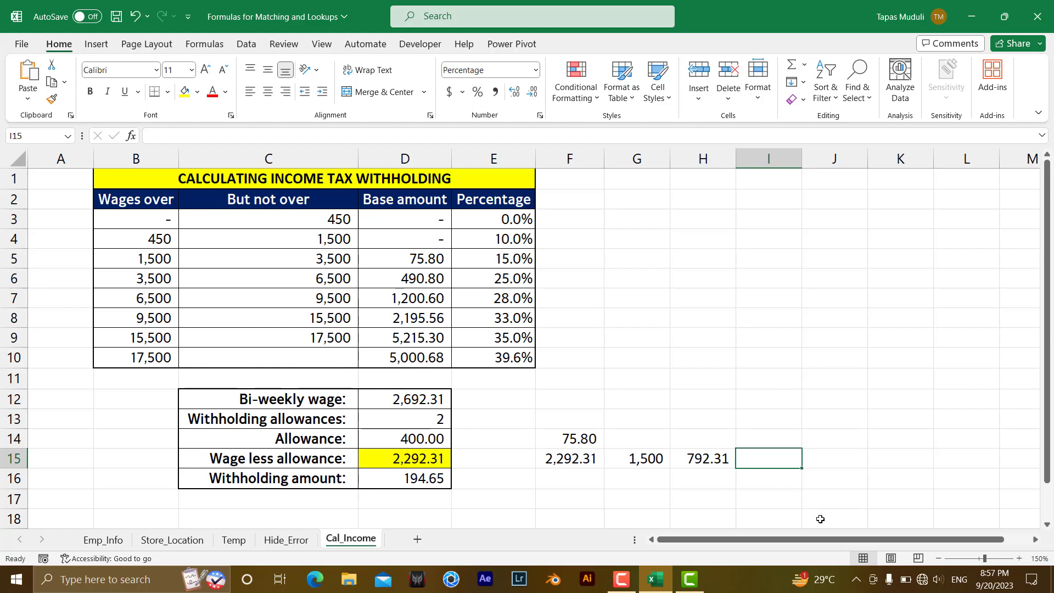
pyautogui.write('=')
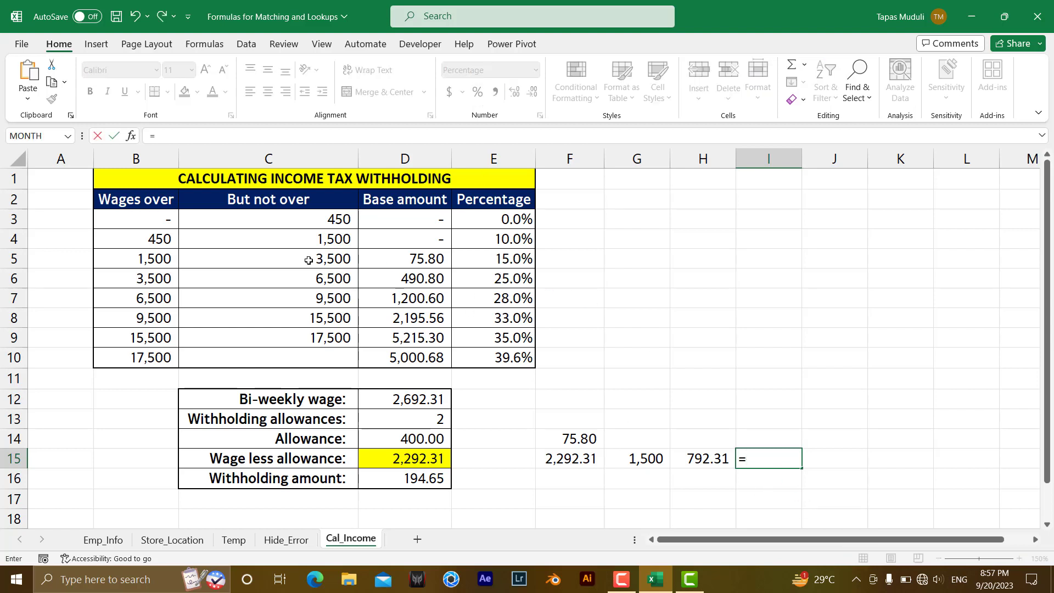
pyautogui.click(503, 263)
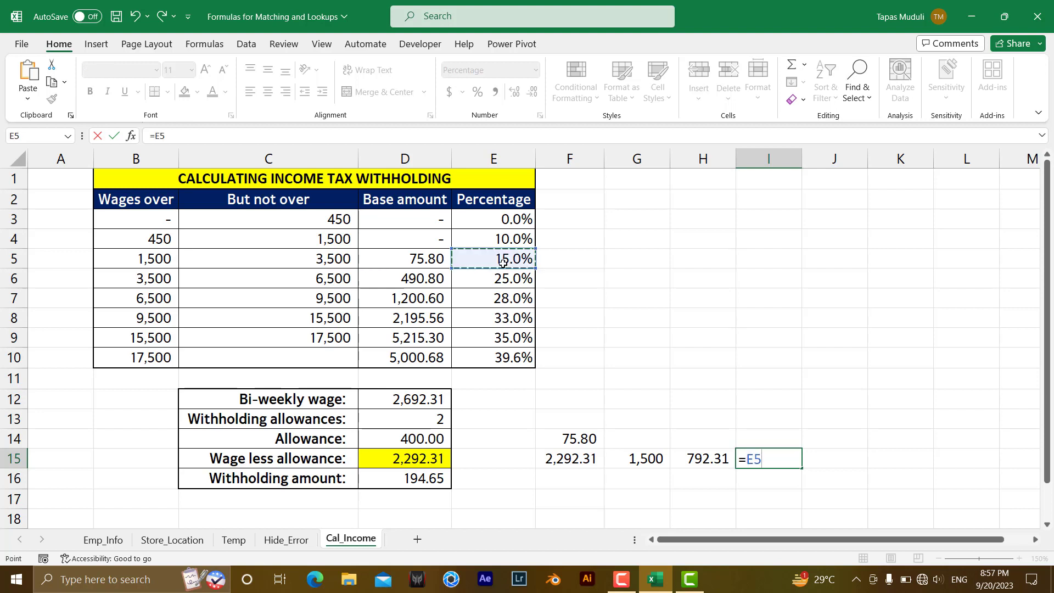
pyautogui.press('Return')
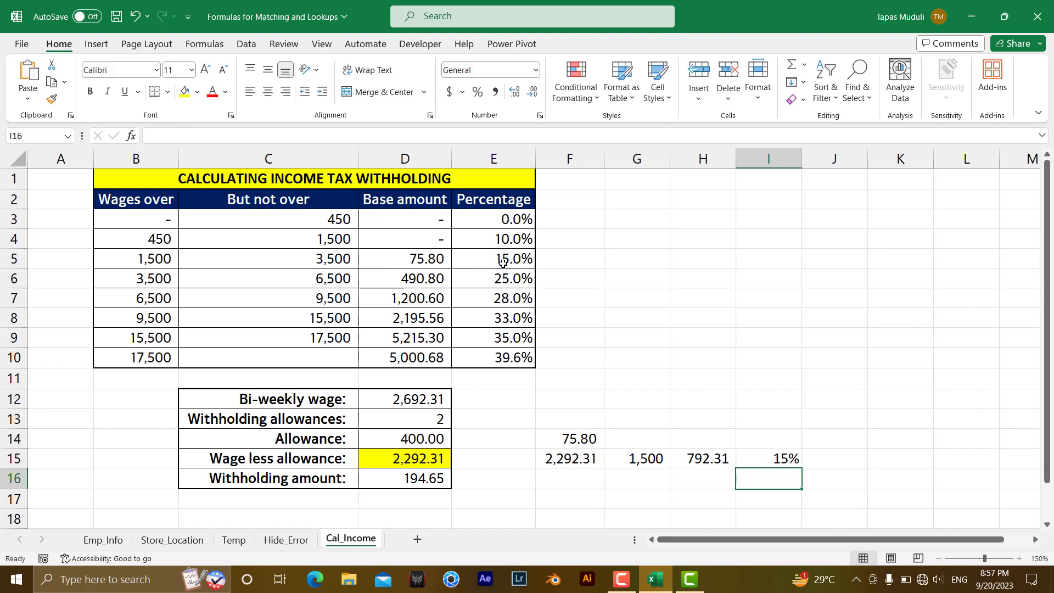
# - Calculate the 118.85 tax on the excess in H16 with =H15*I15
pyautogui.click(713, 483)
pyautogui.write('=')
pyautogui.click(702, 458)
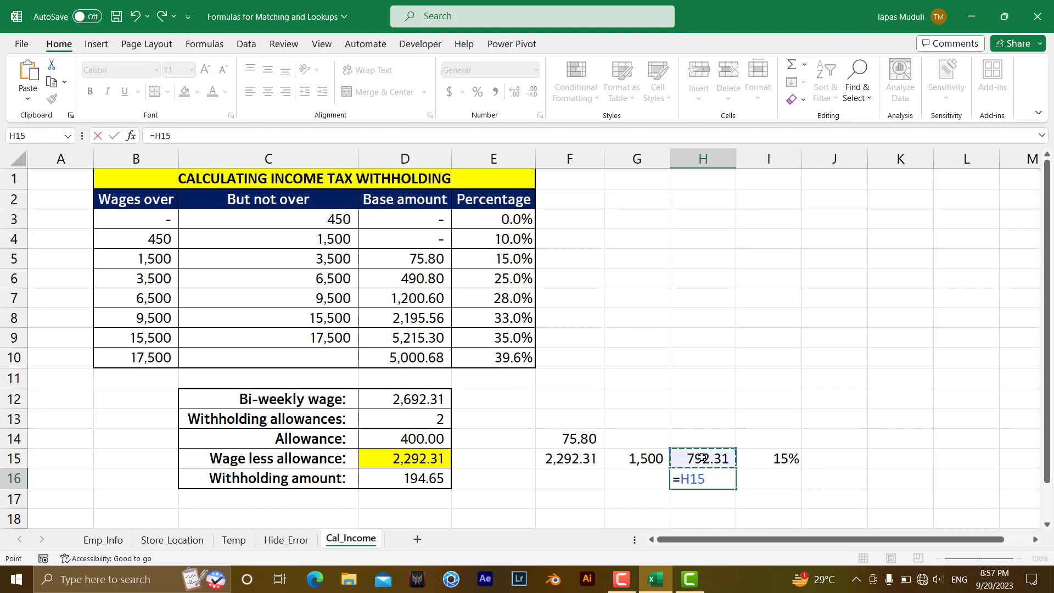
pyautogui.write('*')
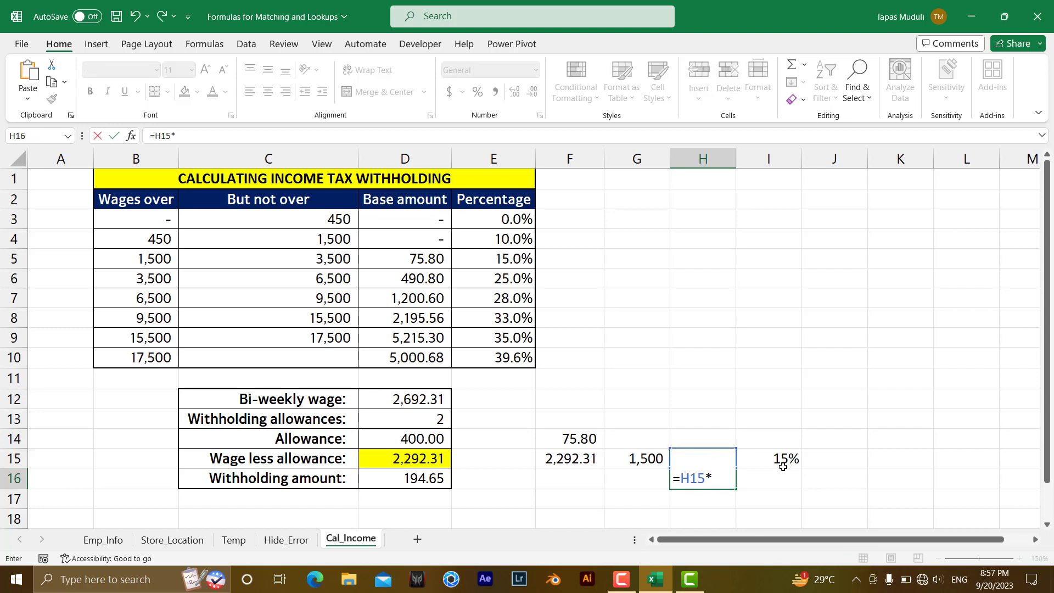
pyautogui.click(781, 458)
pyautogui.press('Return')
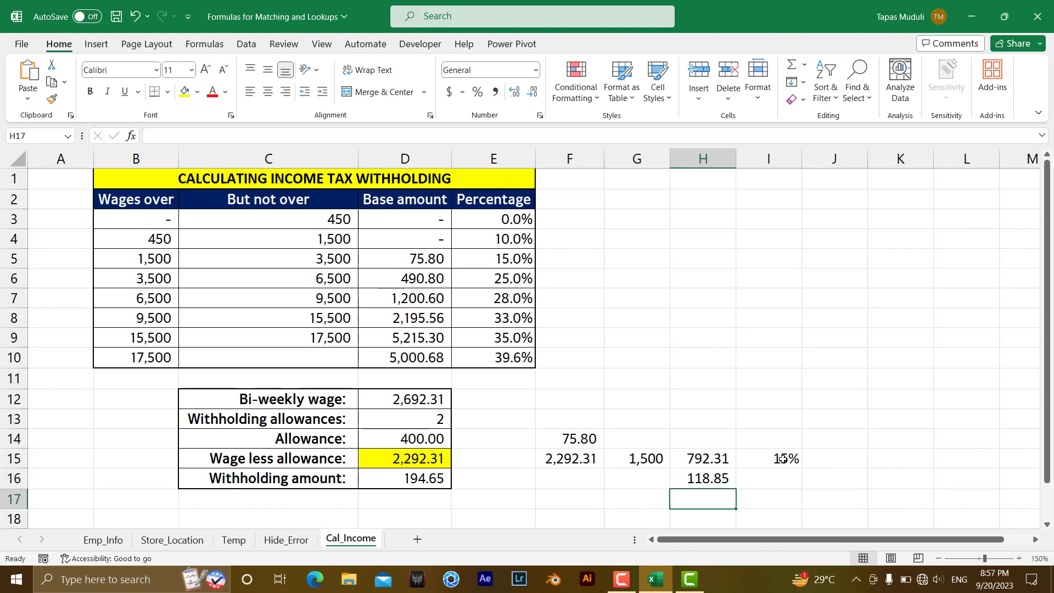
pyautogui.click(717, 480)
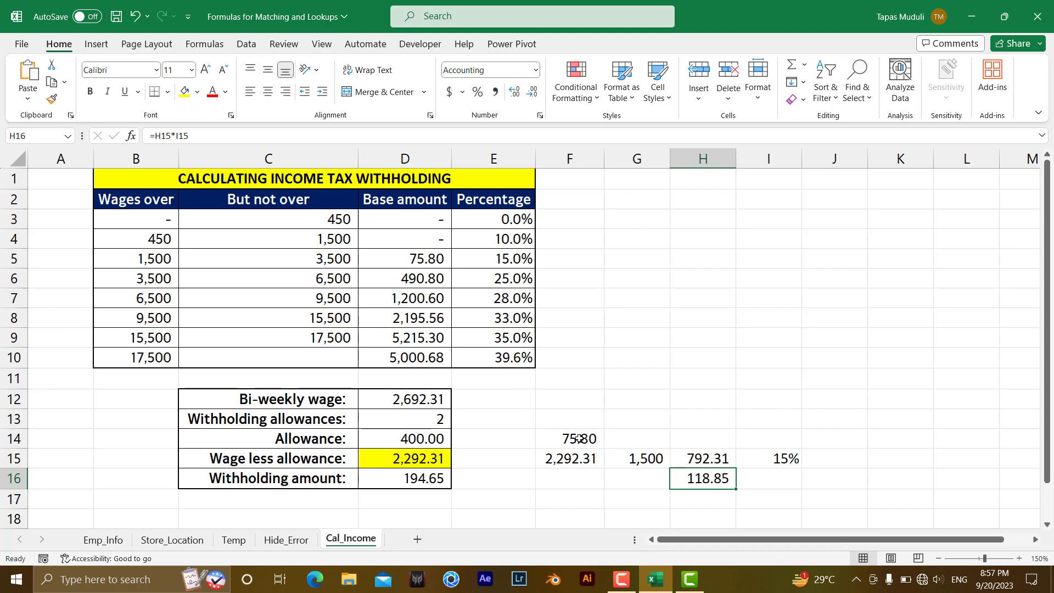
# - Enter =H16+F14 in I16 to total 194.65, matching D16
pyautogui.click(758, 484)
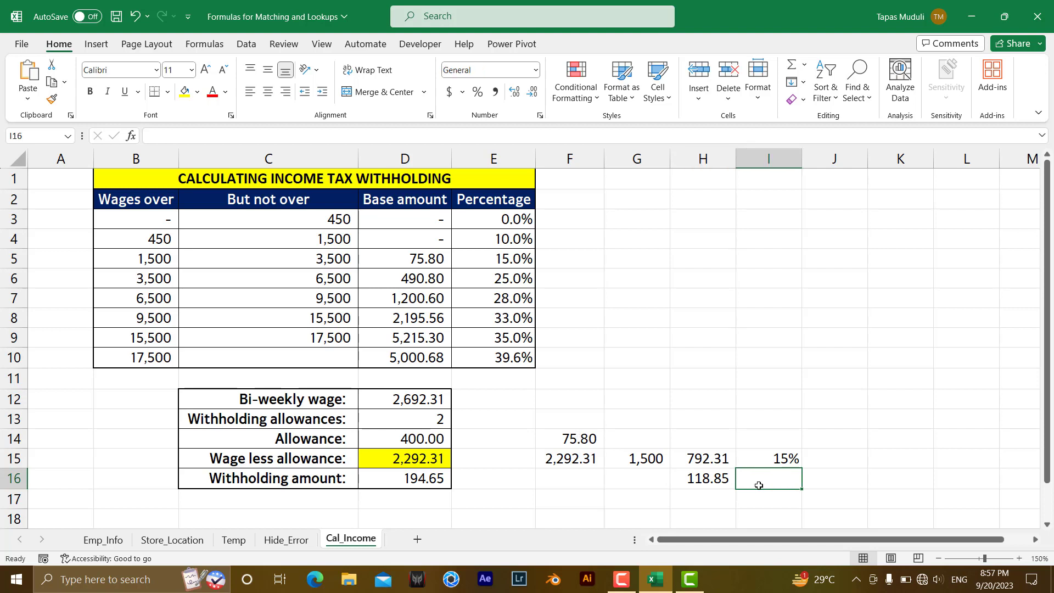
pyautogui.write('=')
pyautogui.click(708, 481)
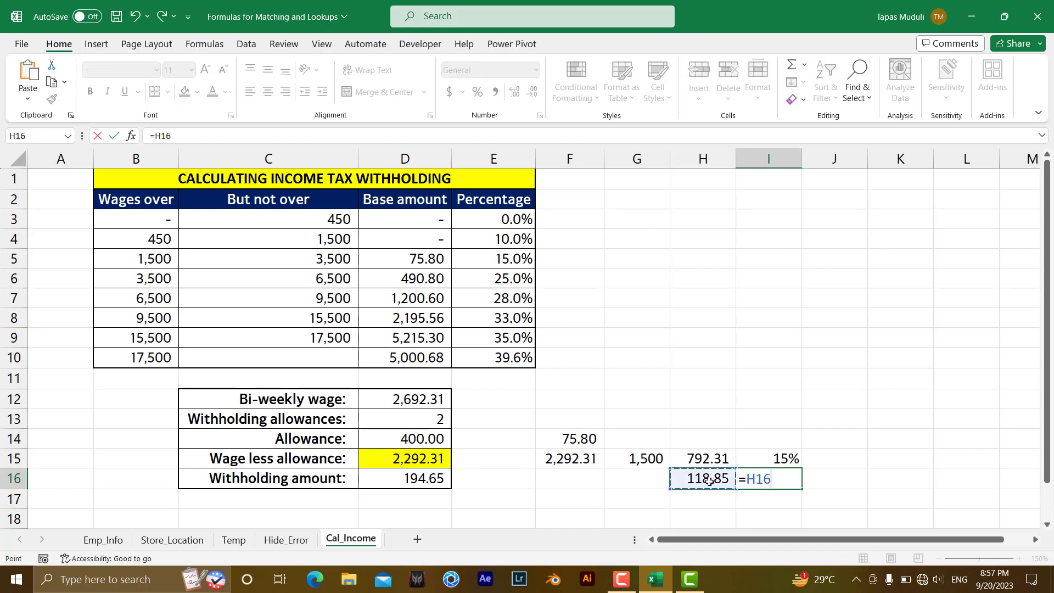
pyautogui.write('+')
pyautogui.click(577, 441)
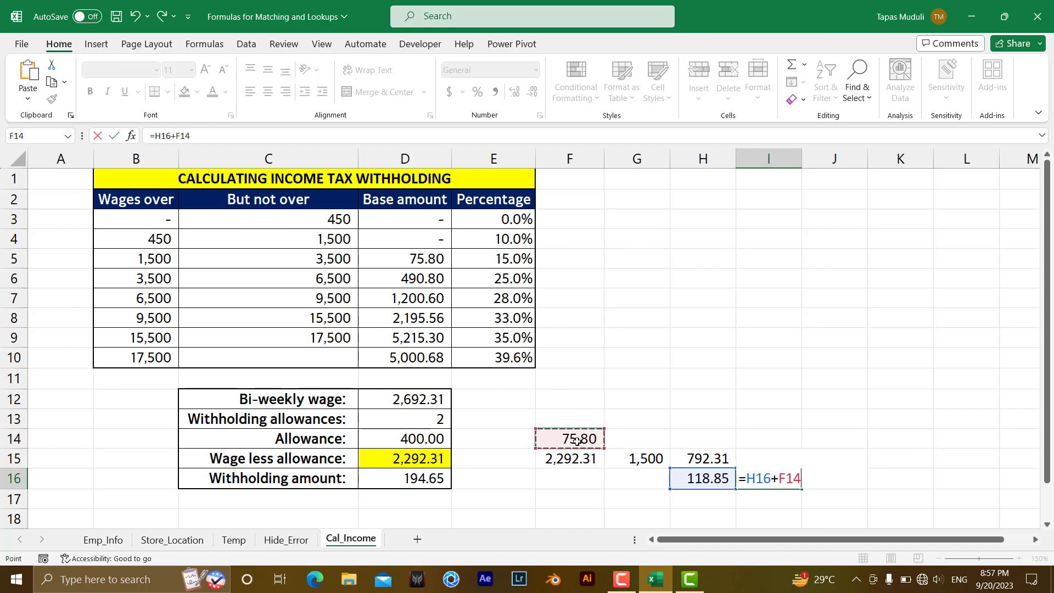
pyautogui.press('Return')
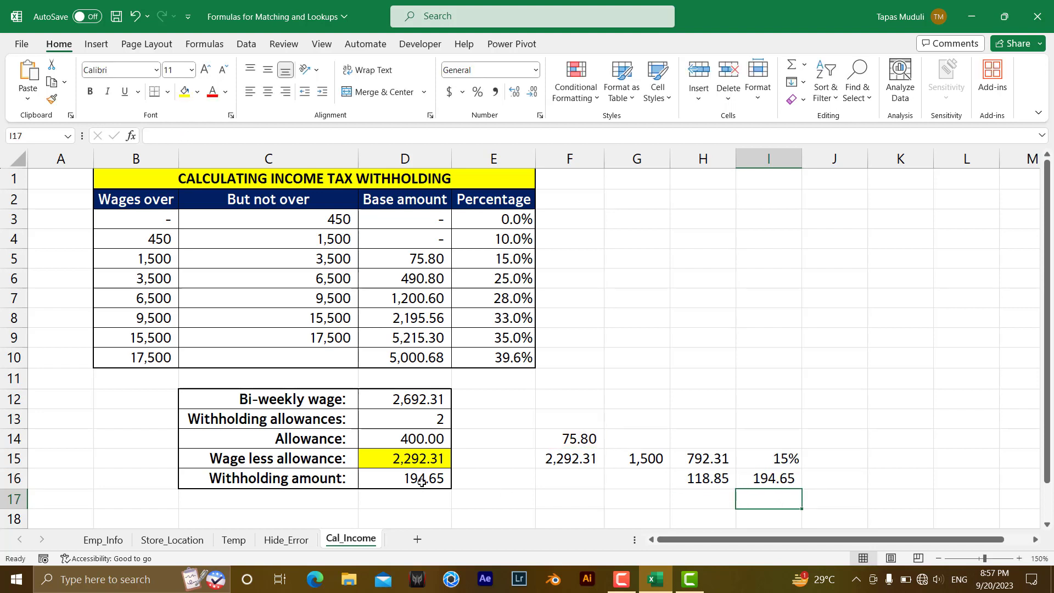